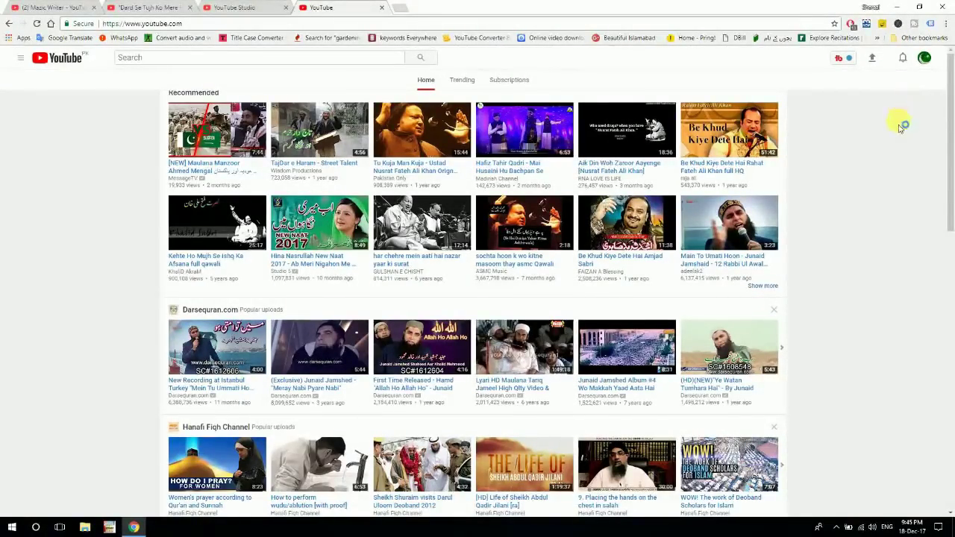
Open the account's own channel page and look through its uploads, popular uploads and liked videos
click(22, 63)
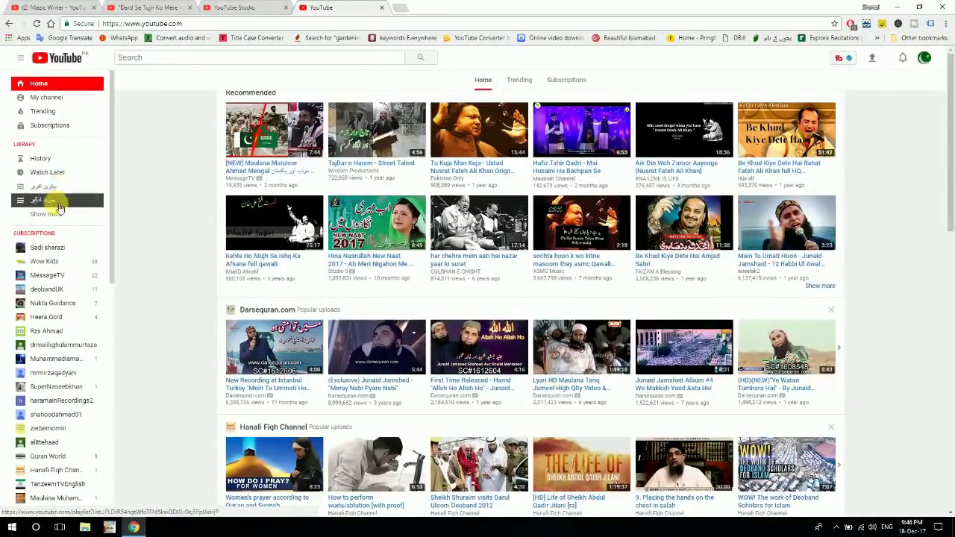
click(67, 102)
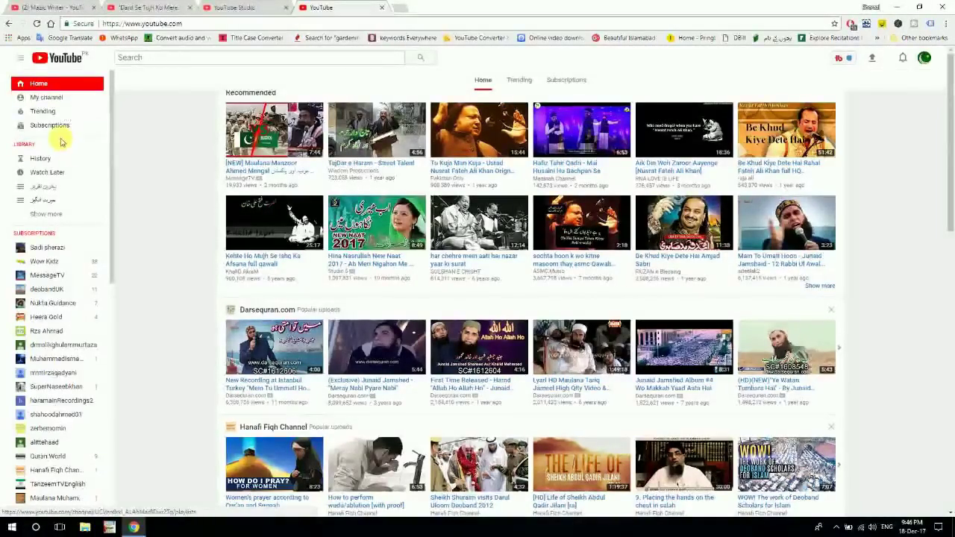
click(58, 99)
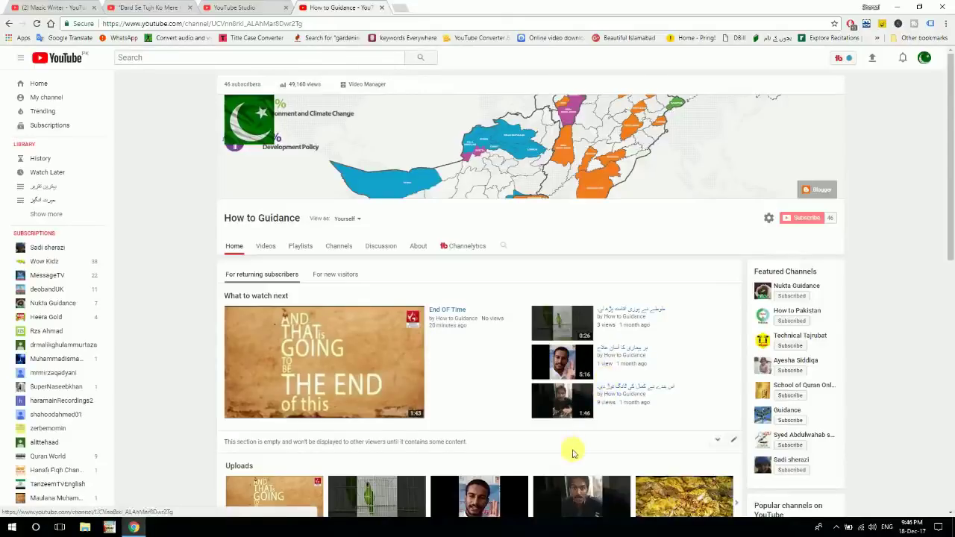
scroll(494, 405, down, 4)
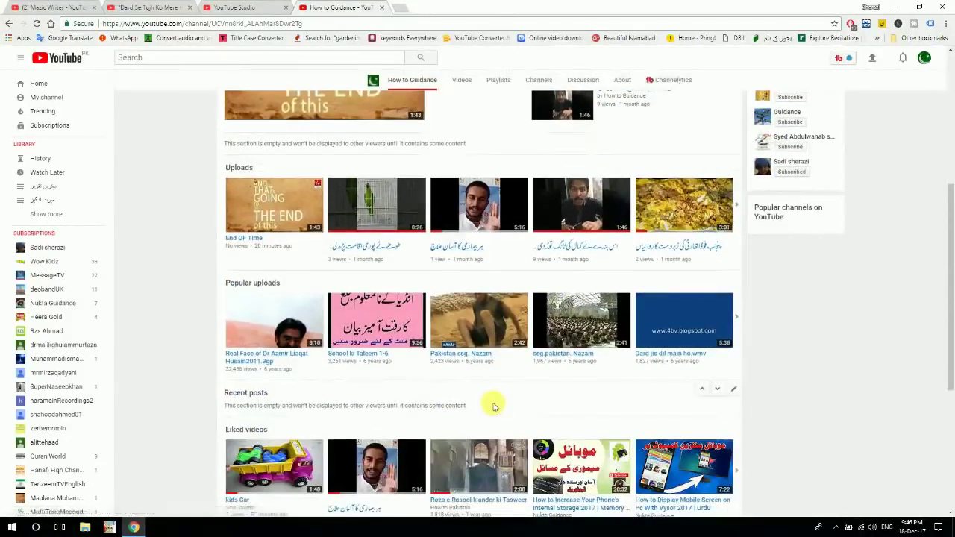
scroll(493, 403, down, 2)
scroll(492, 405, up, 6)
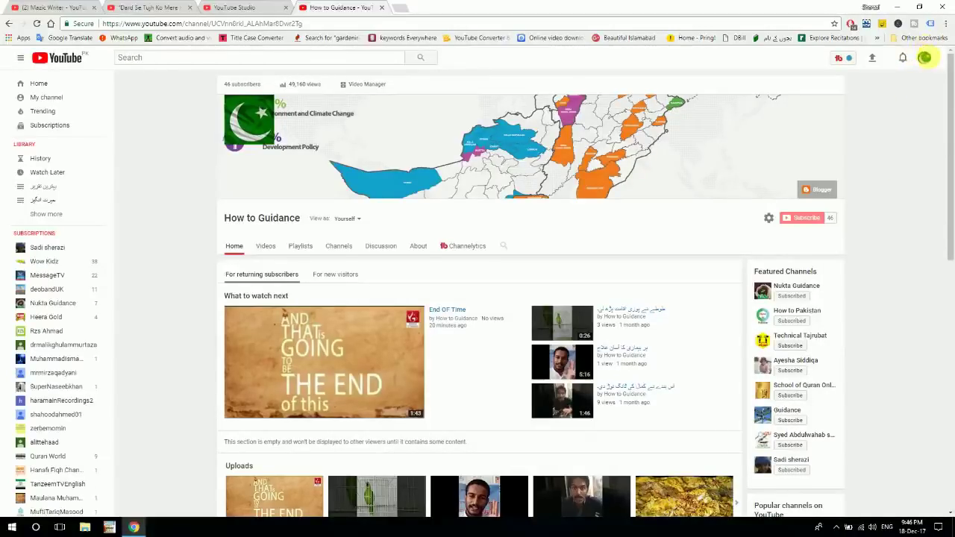
Open Creator Studio for the How to Guidance channel and go to its video list in Video Manager
click(925, 60)
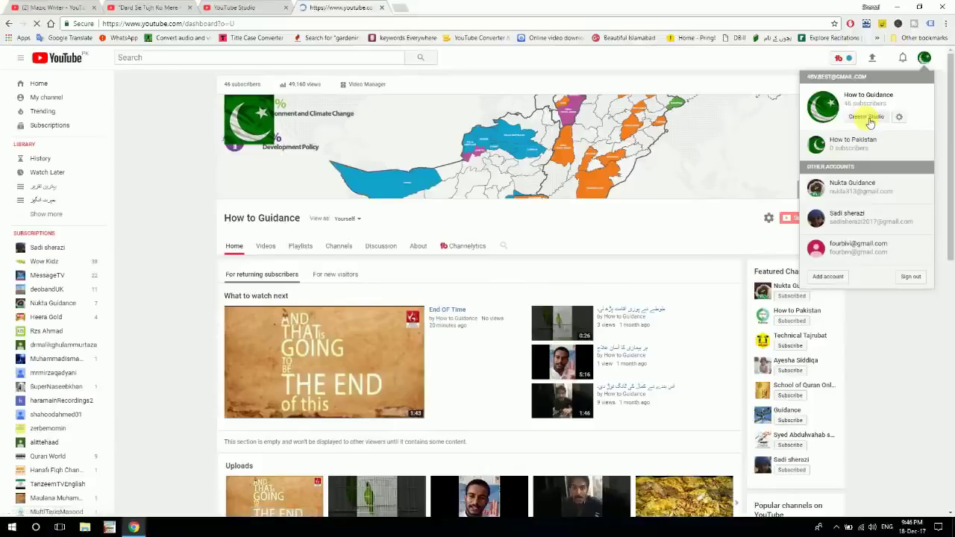
click(779, 237)
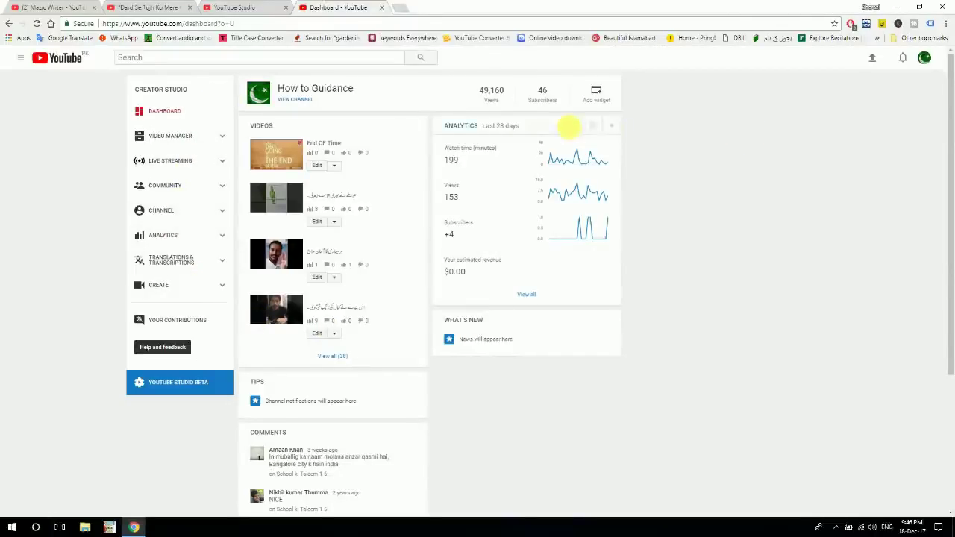
click(328, 143)
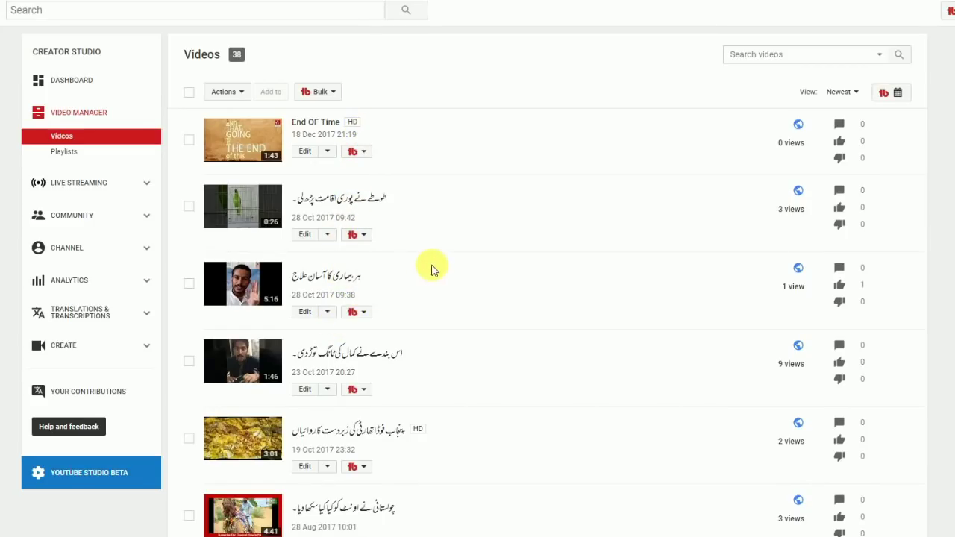
Examine the channel's uploaded videos in the classic Video Manager list and in the YouTube Studio Beta list
scroll(441, 373, down, 5)
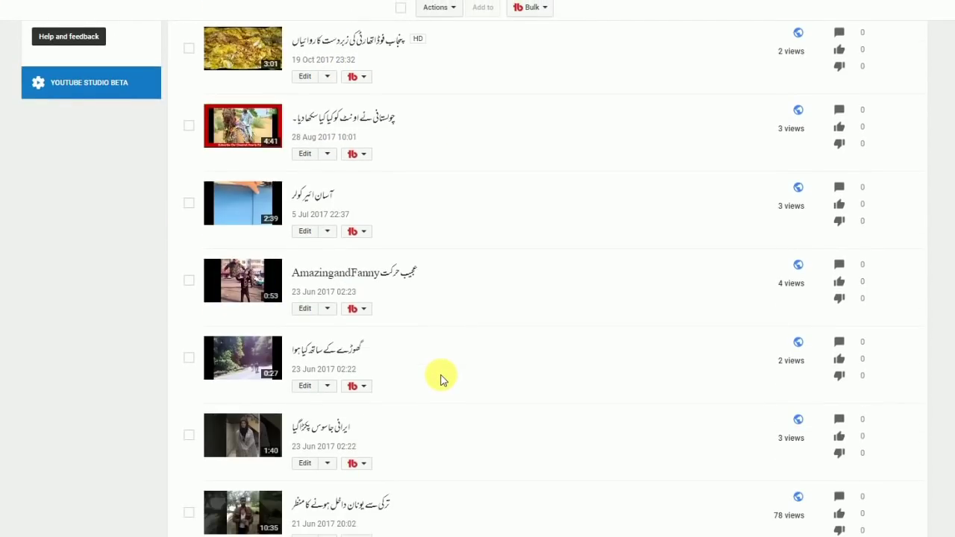
scroll(441, 379, down, 4)
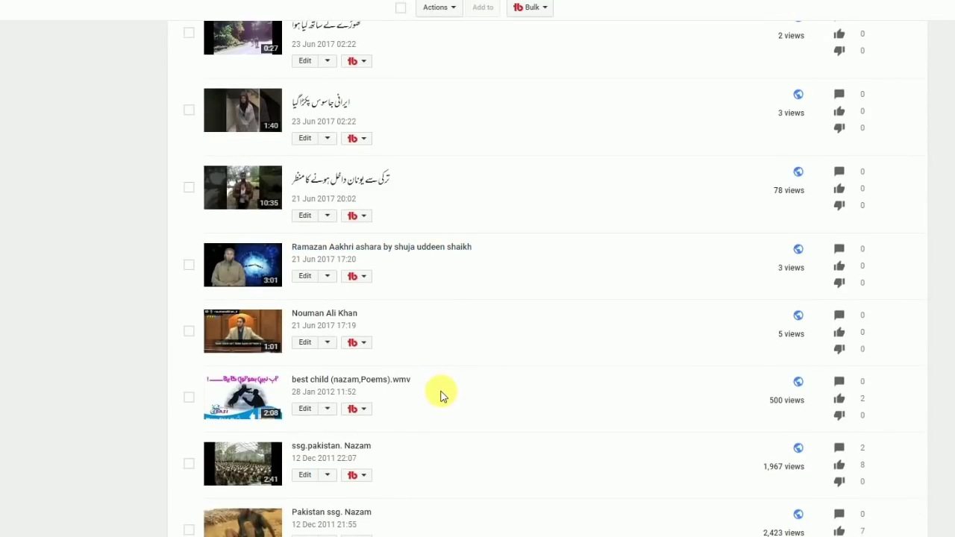
scroll(441, 388, up, 2)
scroll(441, 396, up, 7)
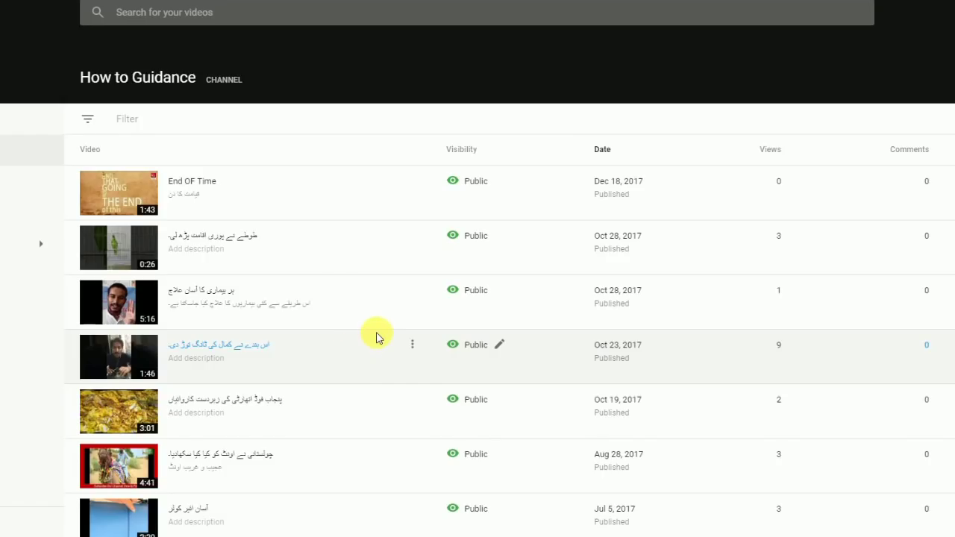
scroll(380, 343, down, 2)
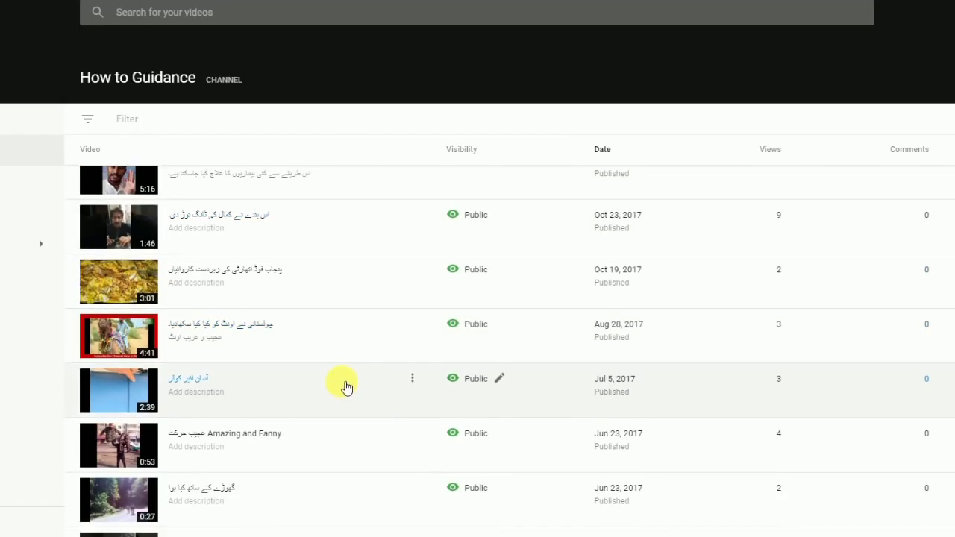
scroll(343, 386, down, 1)
scroll(343, 395, down, 4)
scroll(350, 414, up, 6)
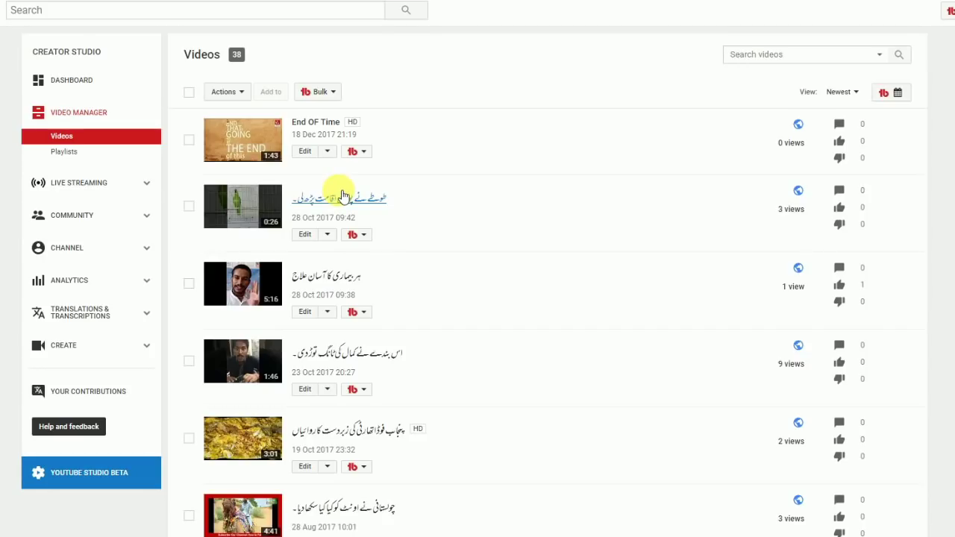
Open the End OF Time video's Info & Settings page in a separate tab
right_click(307, 159)
click(318, 164)
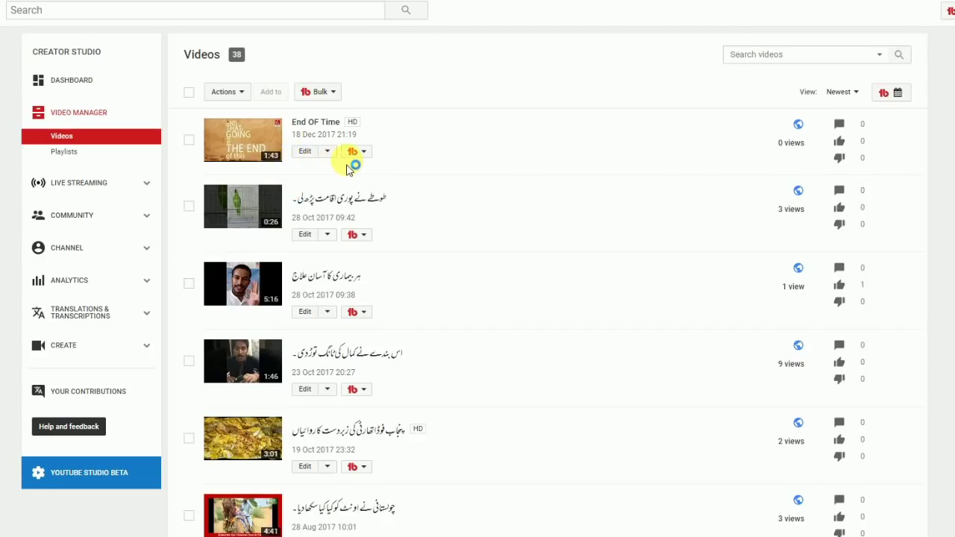
click(512, 3)
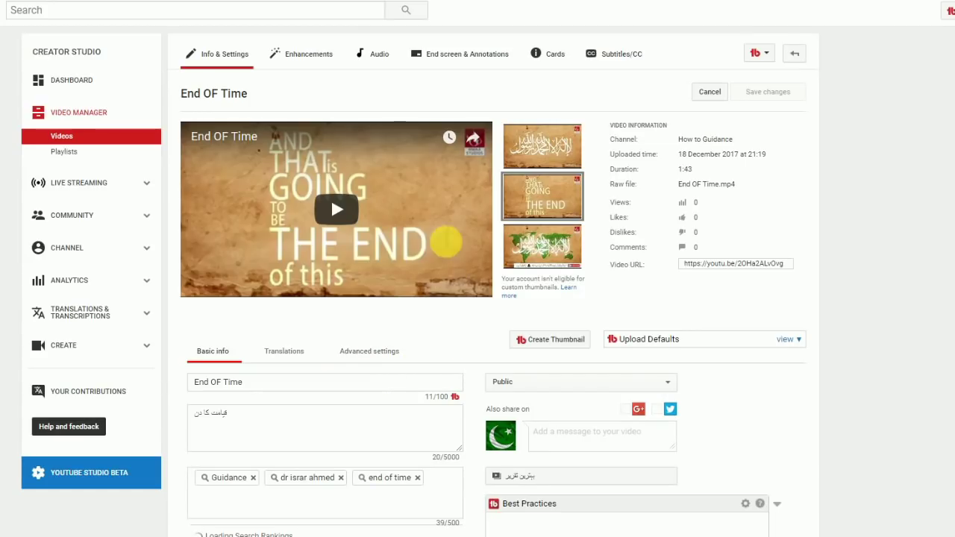
Review the End OF Time video's title, description, tags and playlist selection
click(266, 381)
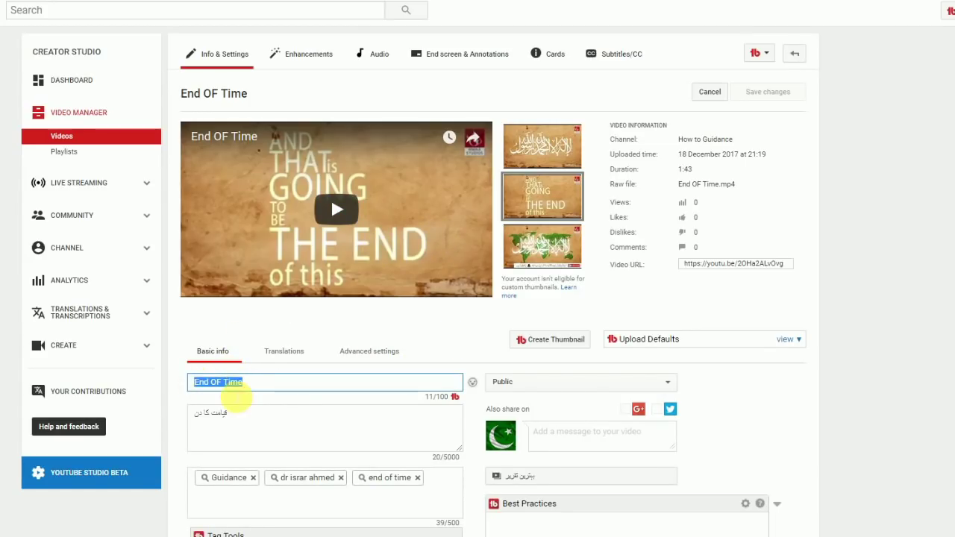
drag(273, 418, 208, 416)
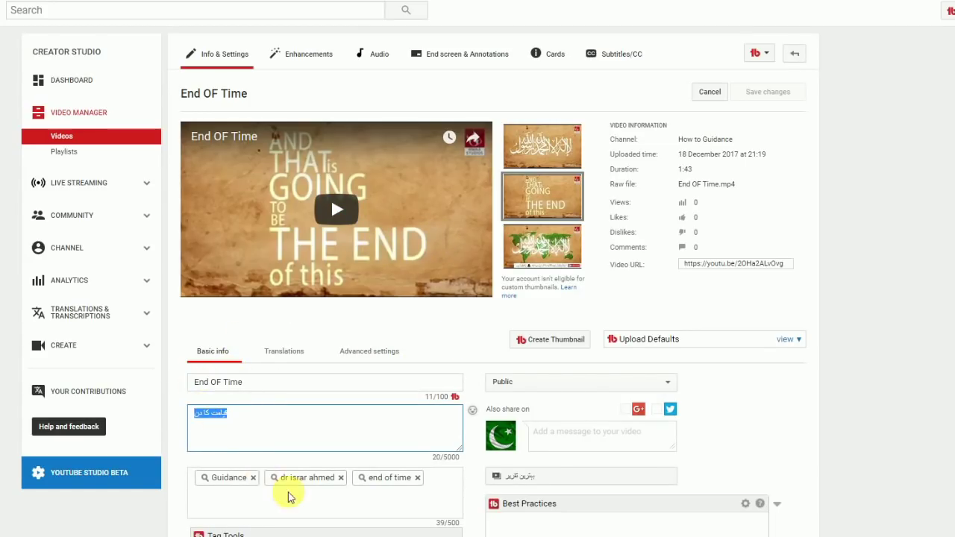
click(385, 512)
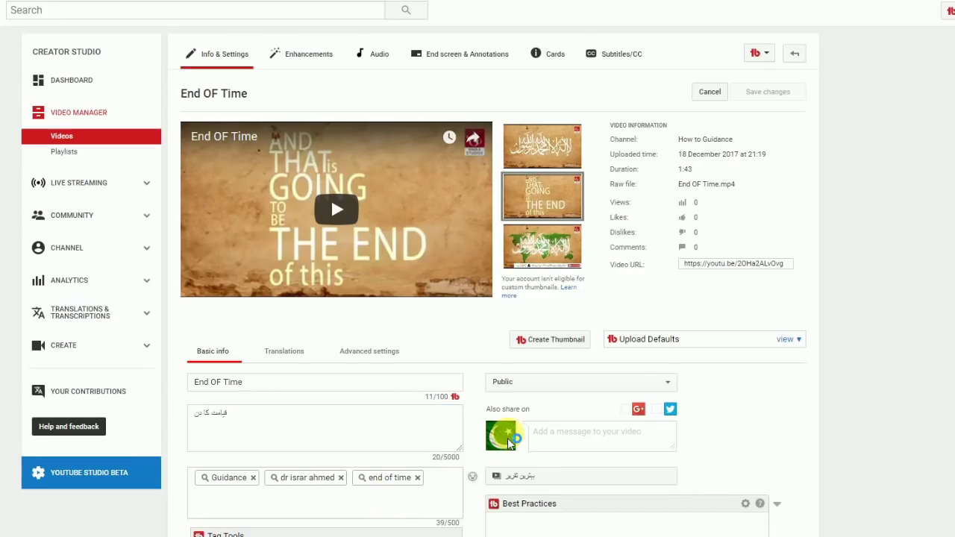
scroll(810, 443, down, 3)
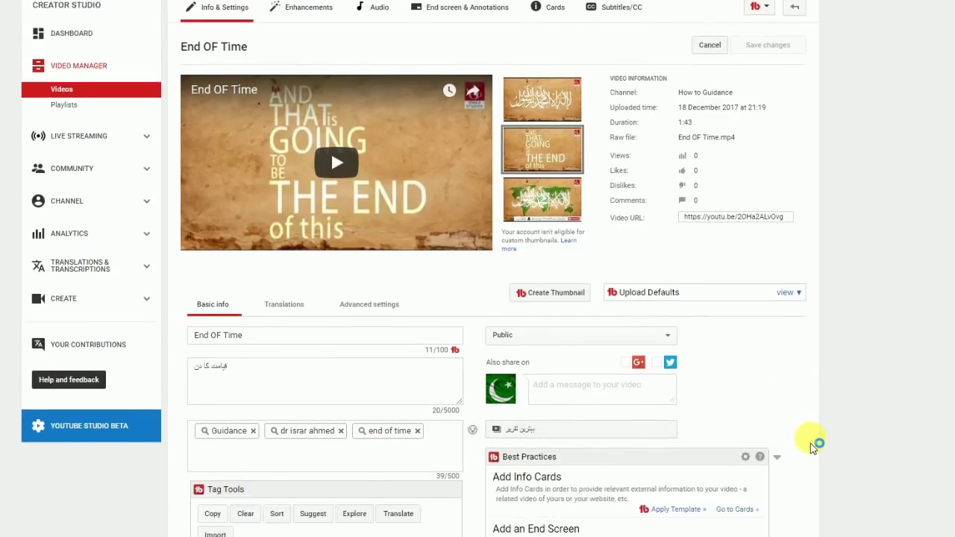
click(610, 290)
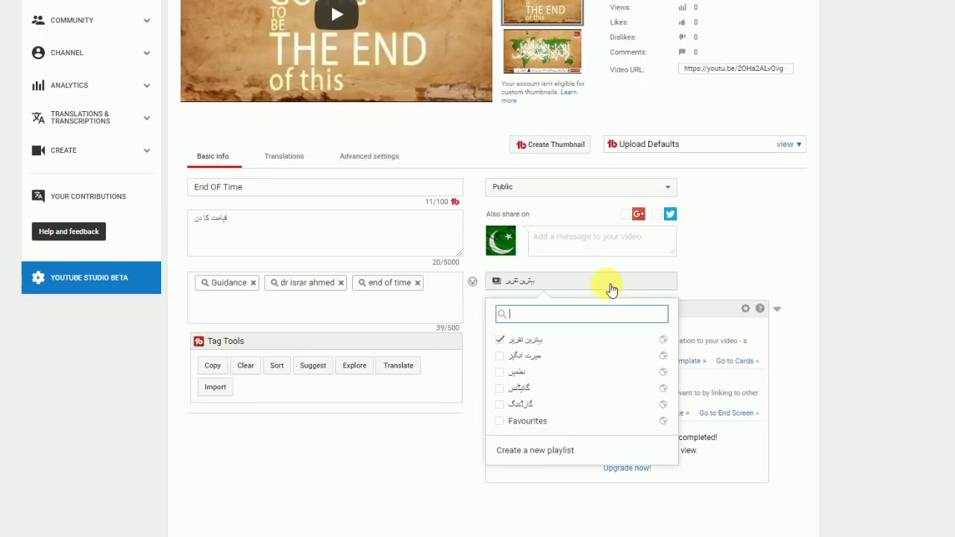
click(882, 249)
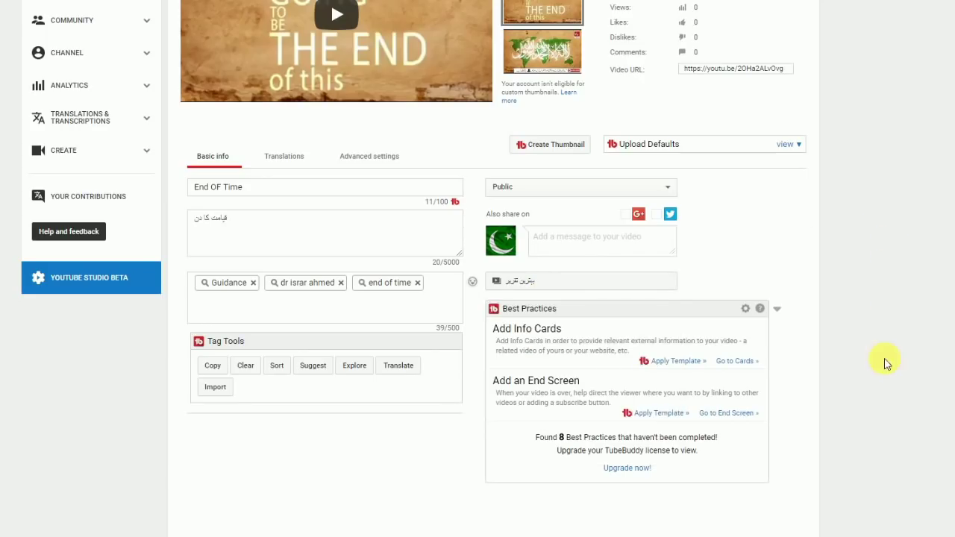
scroll(885, 363, up, 3)
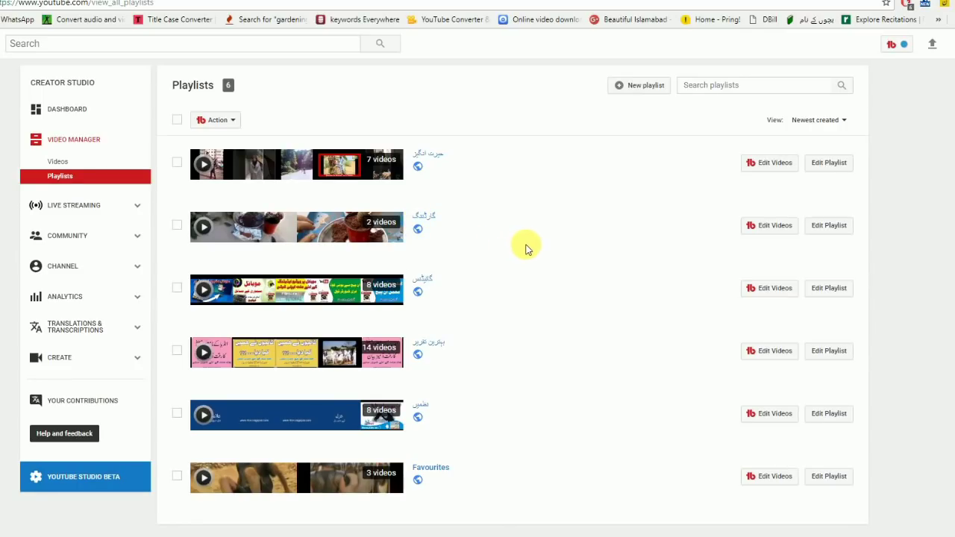
Open the بہترین تقریر playlist on its editing page
click(839, 358)
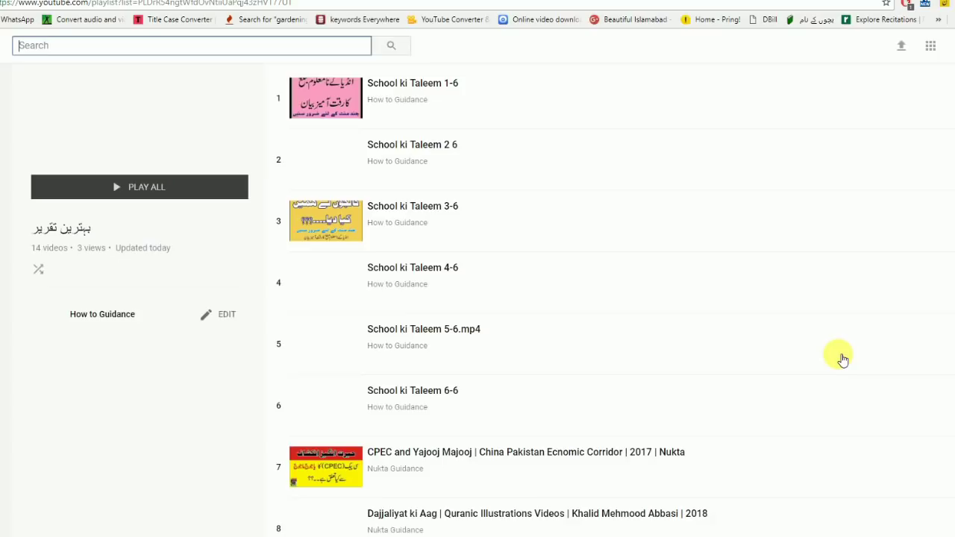
click(228, 316)
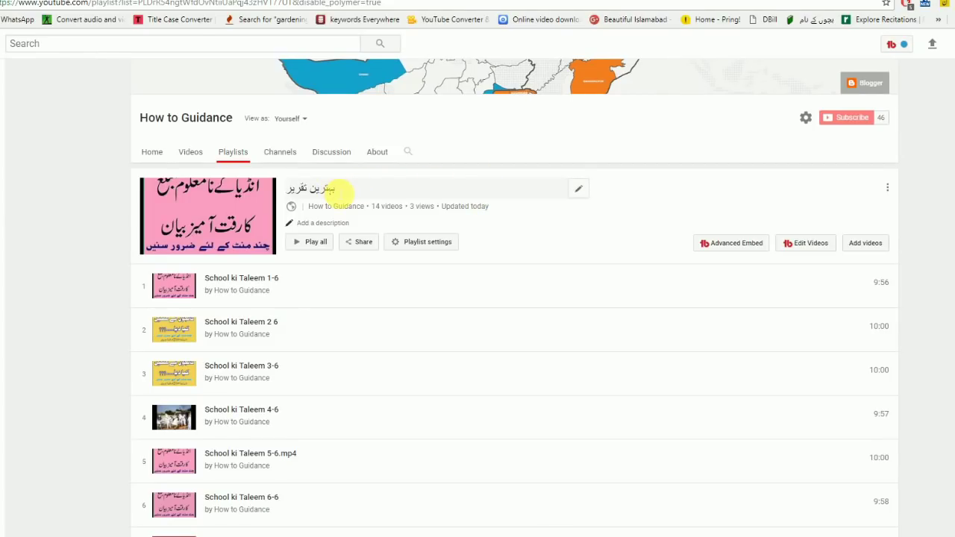
click(581, 191)
drag(373, 191, 291, 188)
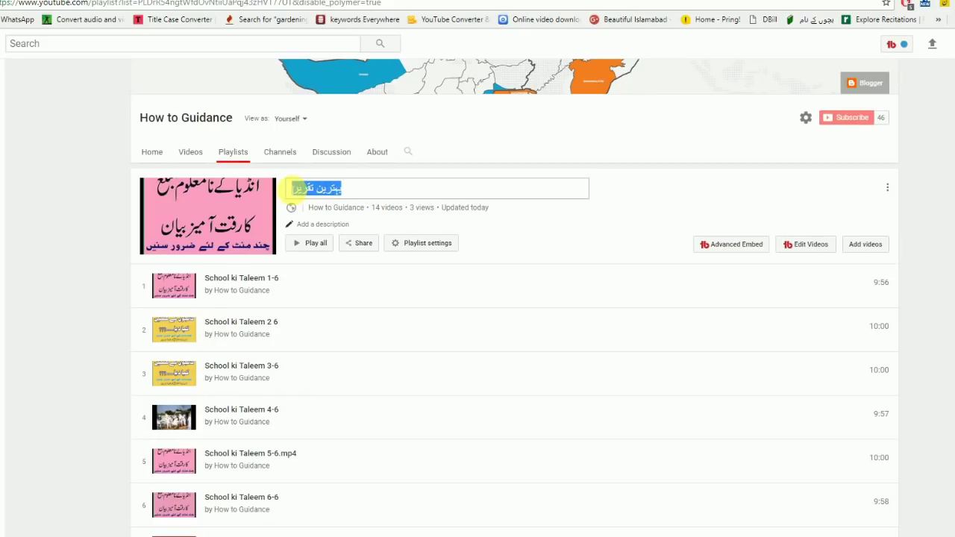
click(582, 224)
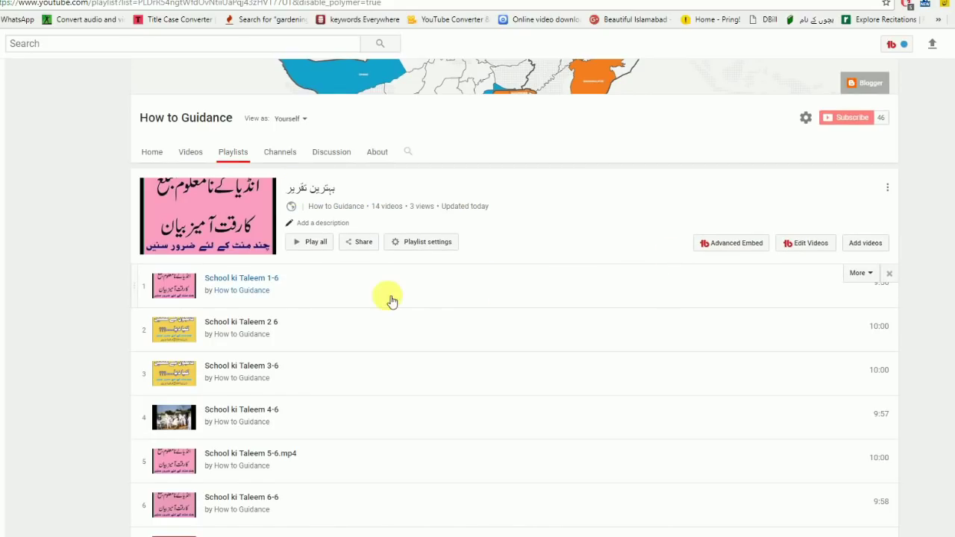
Move the video "CPEC and Yajooj Majooj | China Pakistan Ecnomic Corridor | 2017 | Nukta" to the top of the playlist
scroll(316, 379, down, 2)
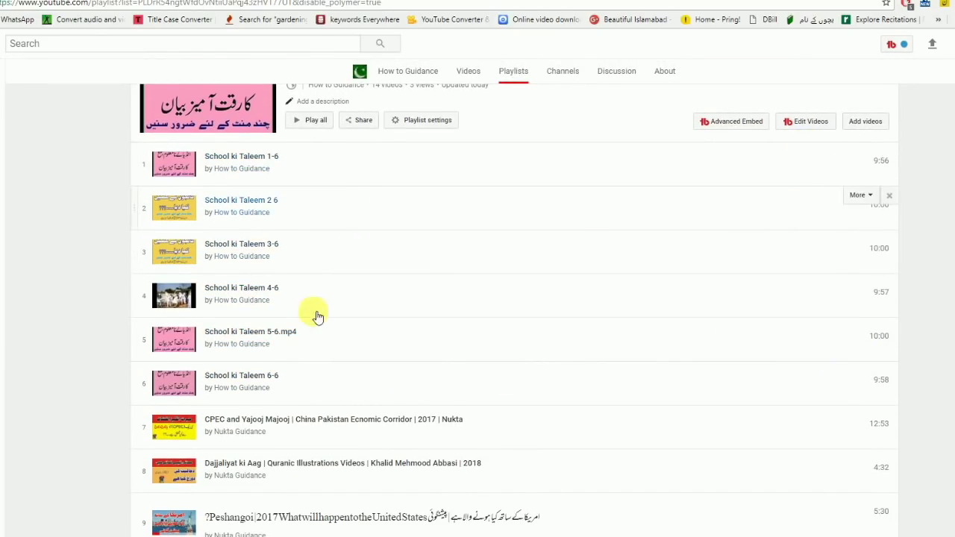
scroll(335, 354, down, 3)
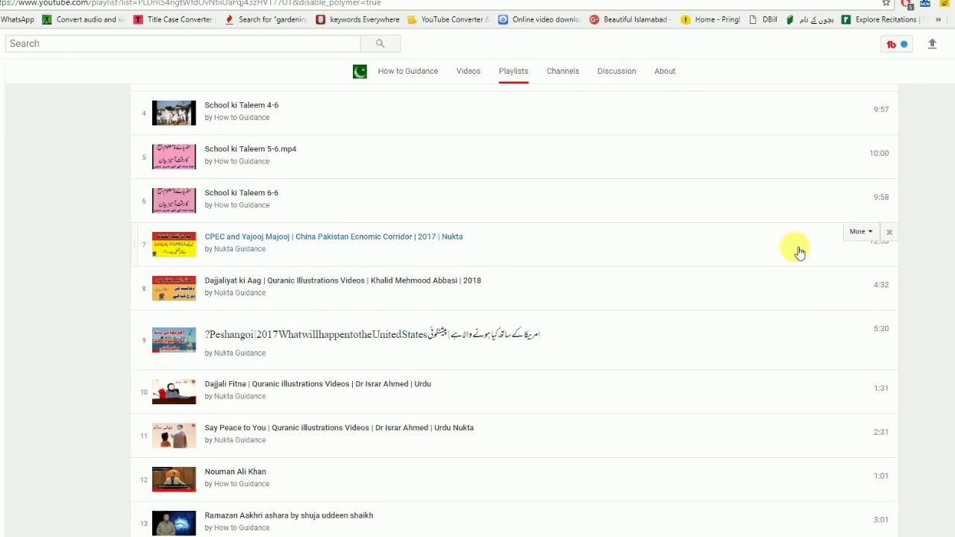
click(870, 232)
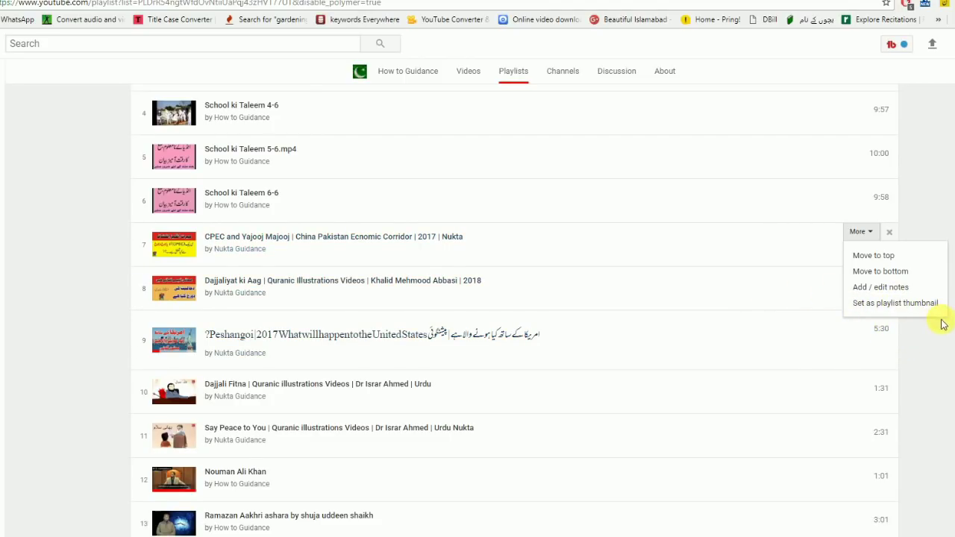
scroll(720, 492, up, 6)
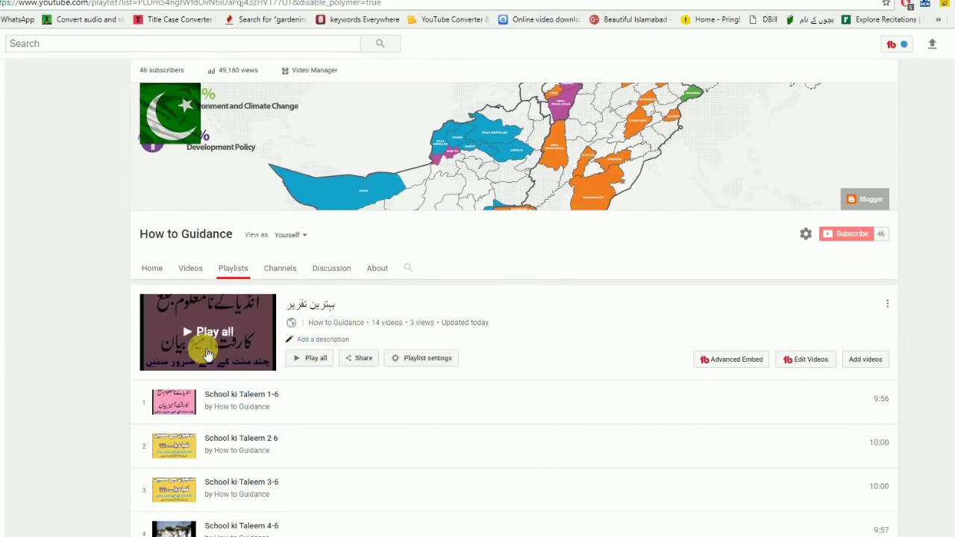
scroll(383, 422, down, 5)
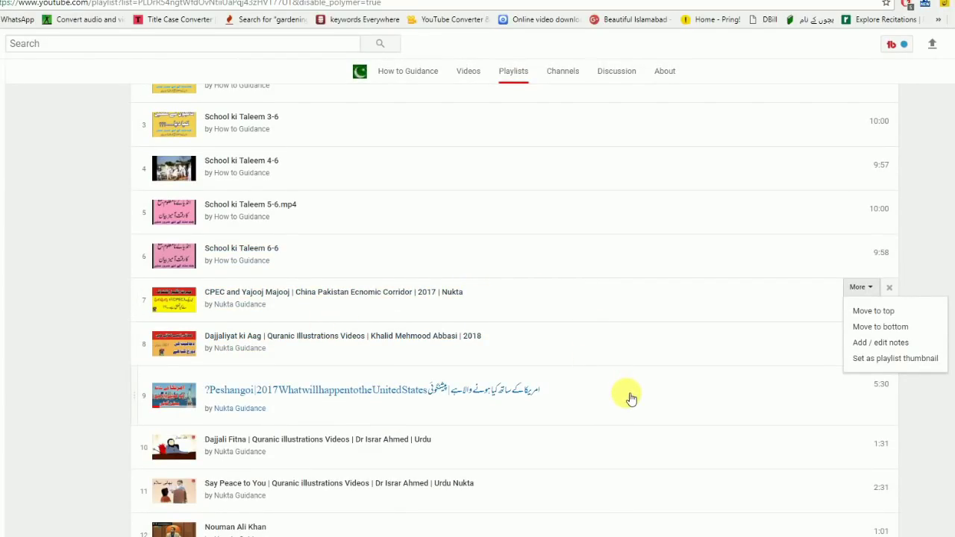
click(871, 312)
scroll(771, 386, up, 5)
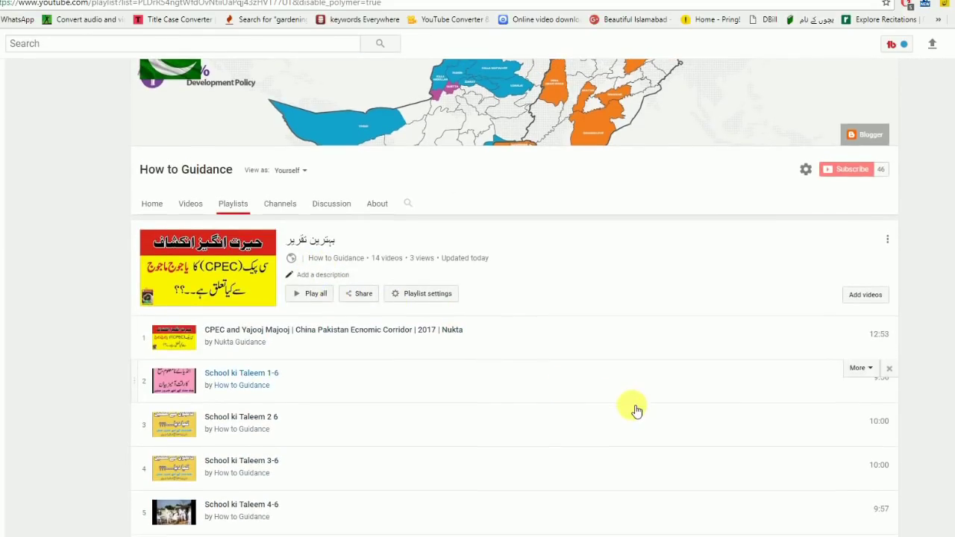
Set the "Peshangoi | 2017 What will happen to the United States" video as the playlist thumbnail
scroll(671, 403, down, 5)
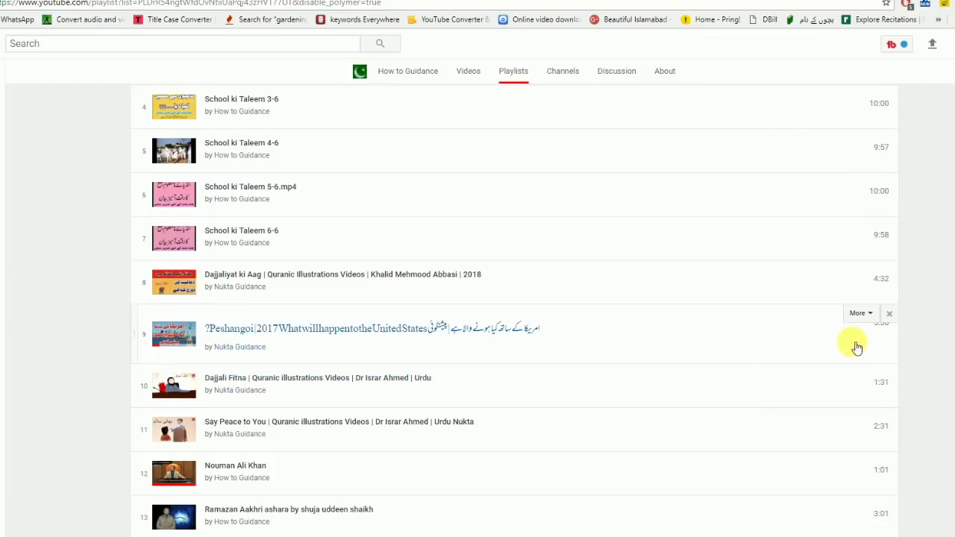
click(875, 321)
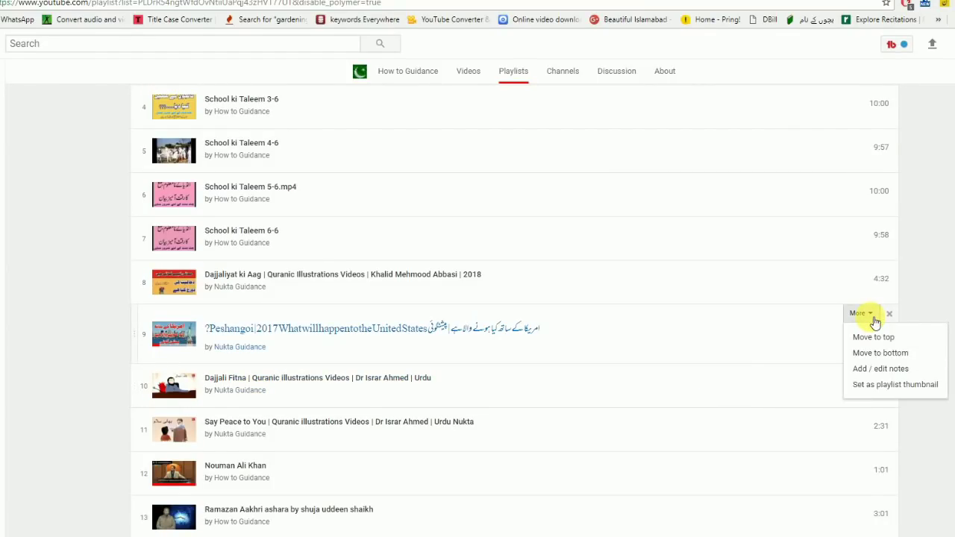
click(917, 394)
scroll(922, 393, up, 5)
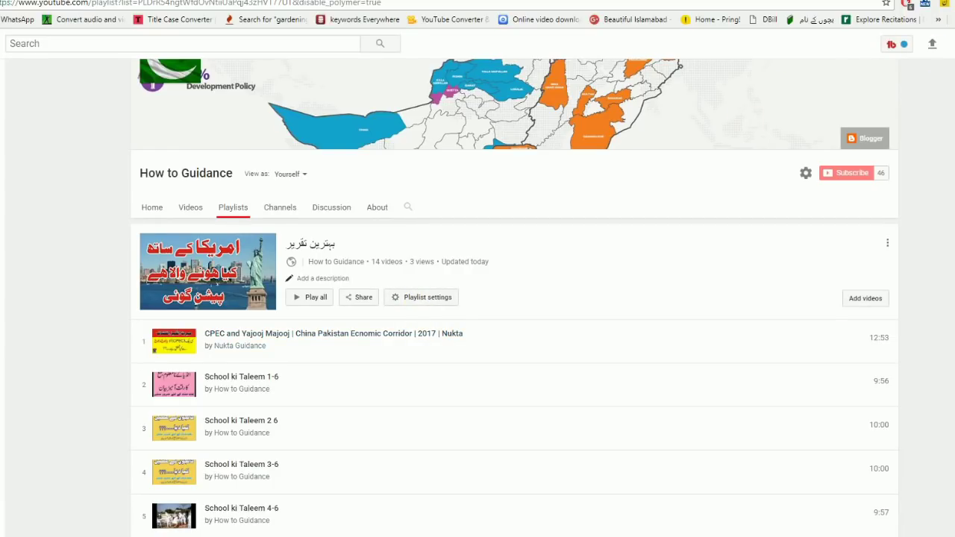
Return to Creator Studio for the How to Guidance channel and view its live streaming page
click(949, 43)
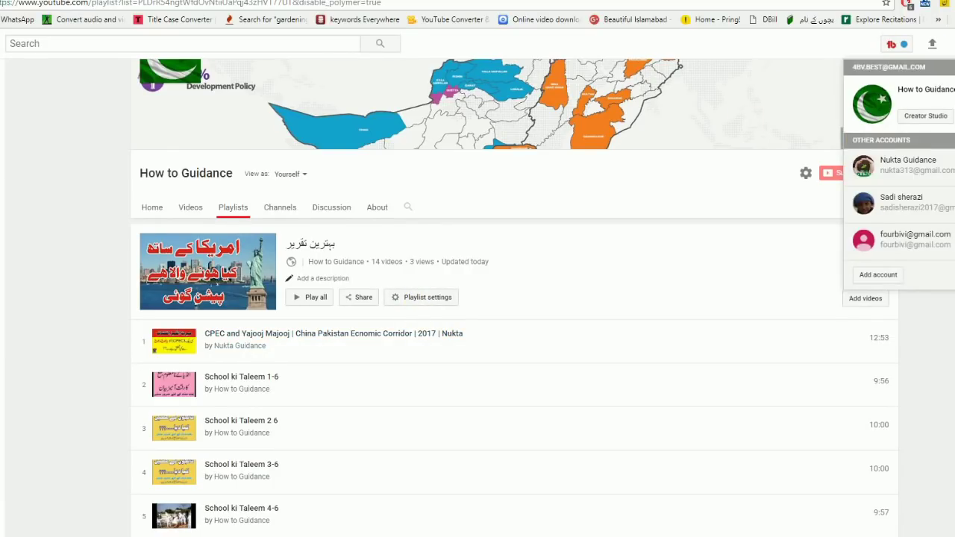
click(925, 118)
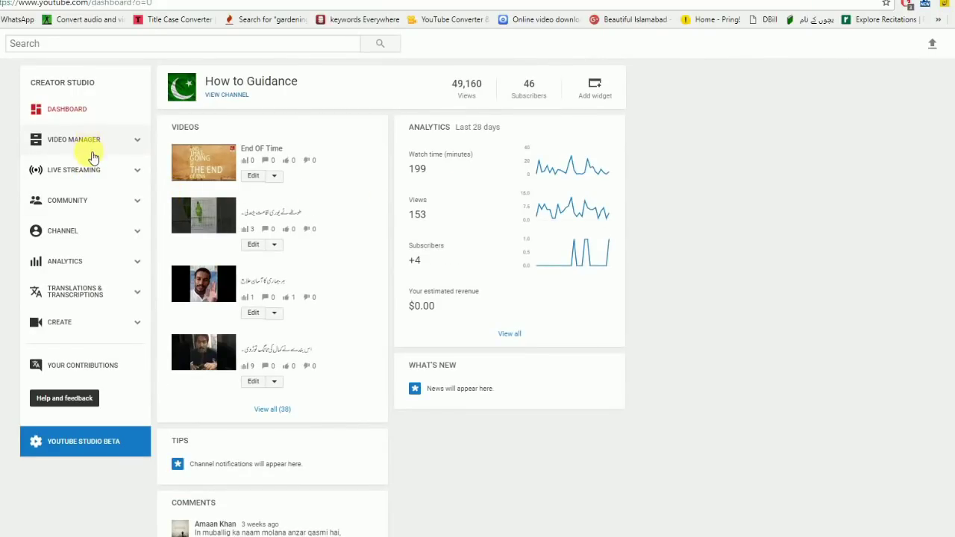
click(83, 139)
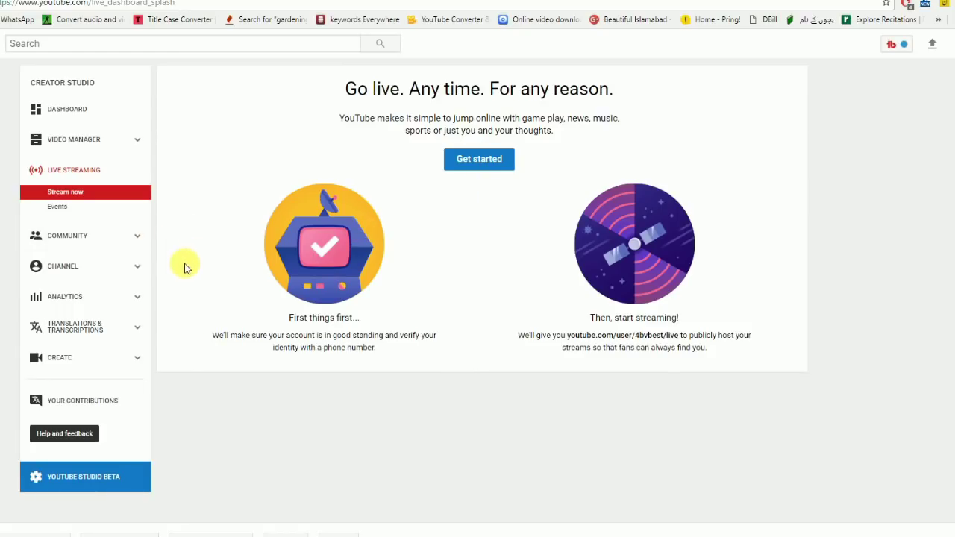
Review the published comments across all of the channel's videos
click(88, 237)
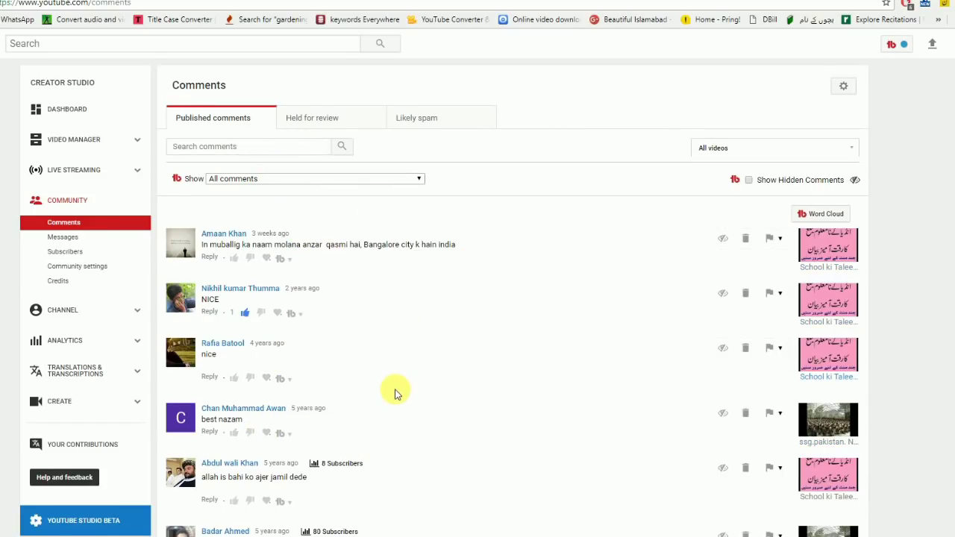
scroll(395, 391, down, 2)
scroll(377, 317, down, 2)
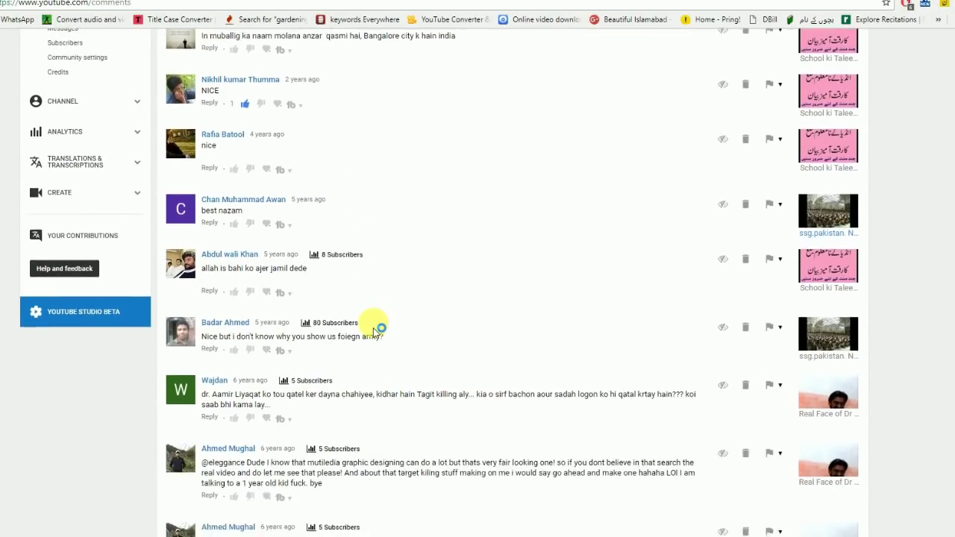
click(270, 255)
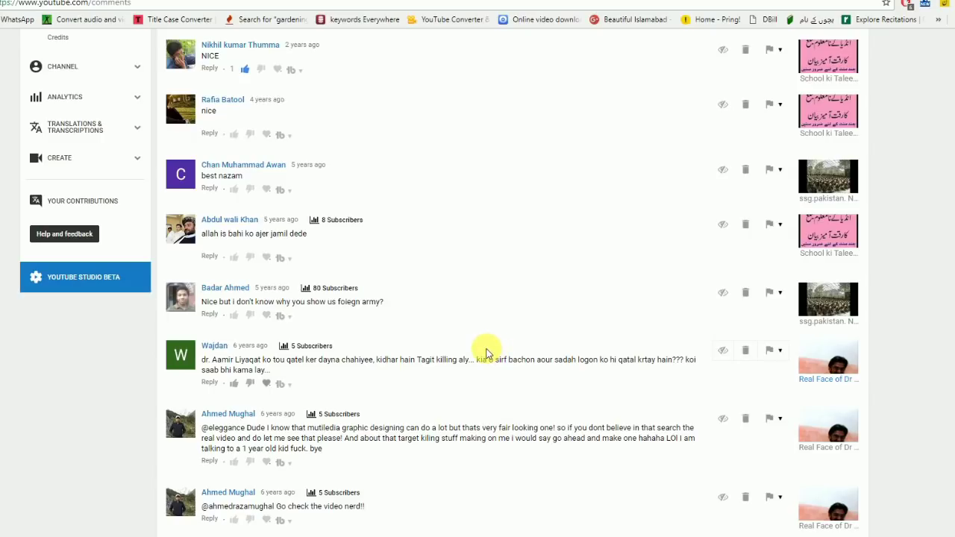
scroll(485, 350, up, 4)
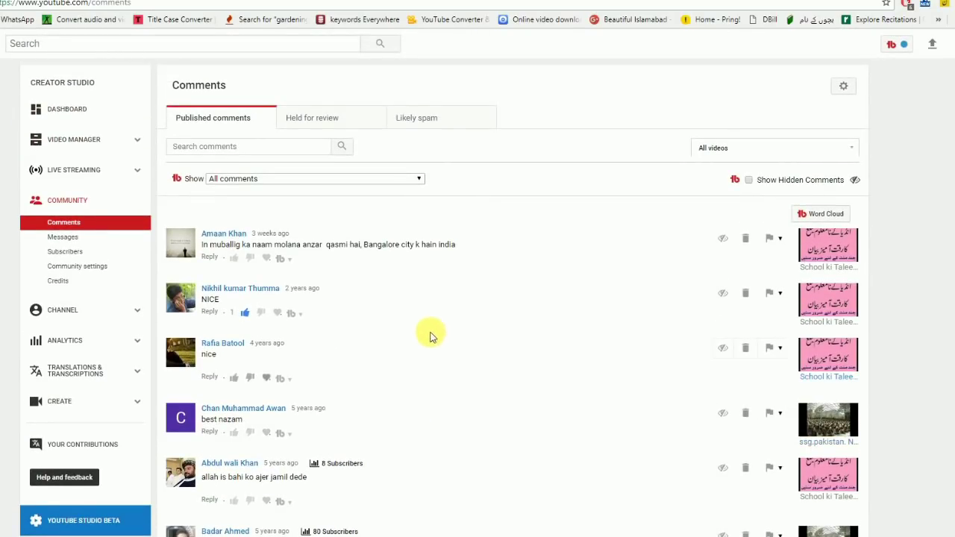
Check the channel's approved messages and its list of subscribers
click(75, 238)
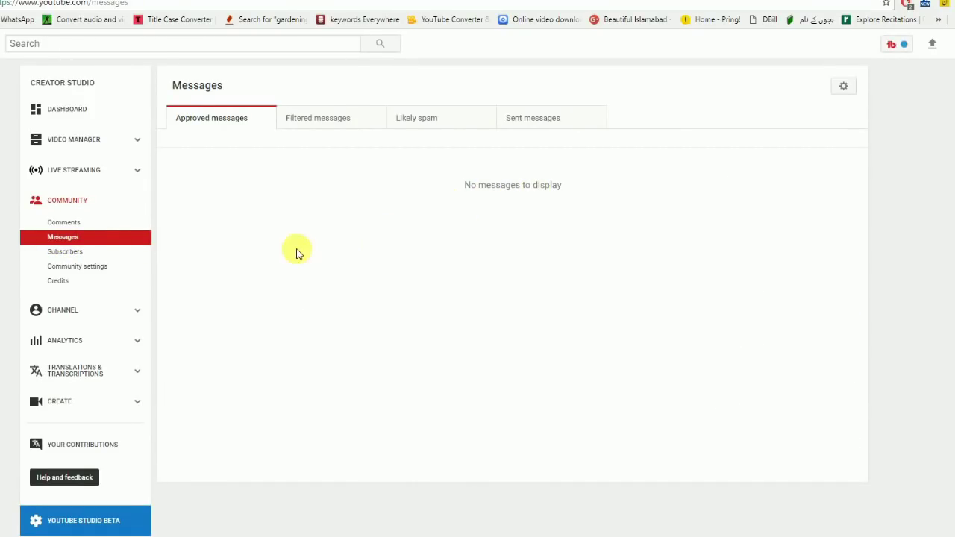
click(91, 253)
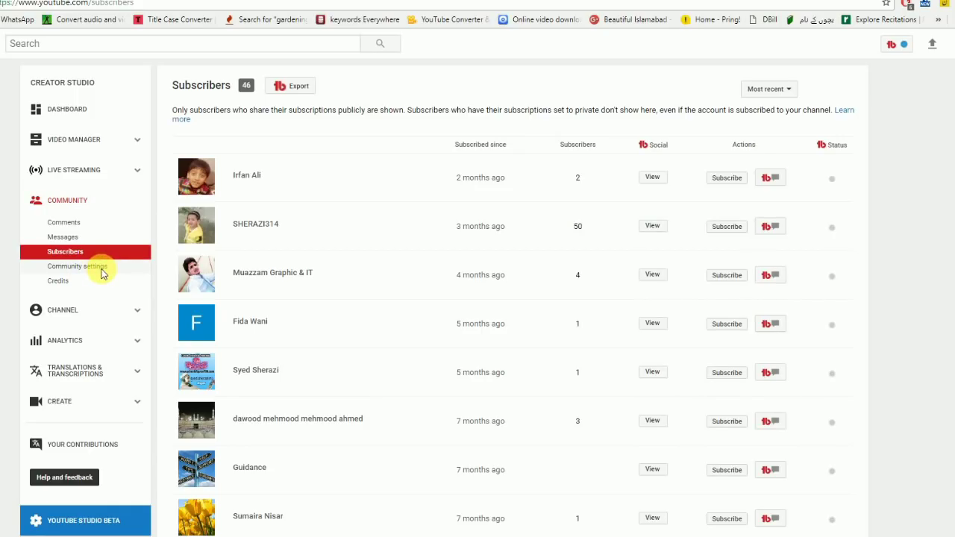
Remove all hidden users from the automated filters in the community settings and save the changes
click(103, 268)
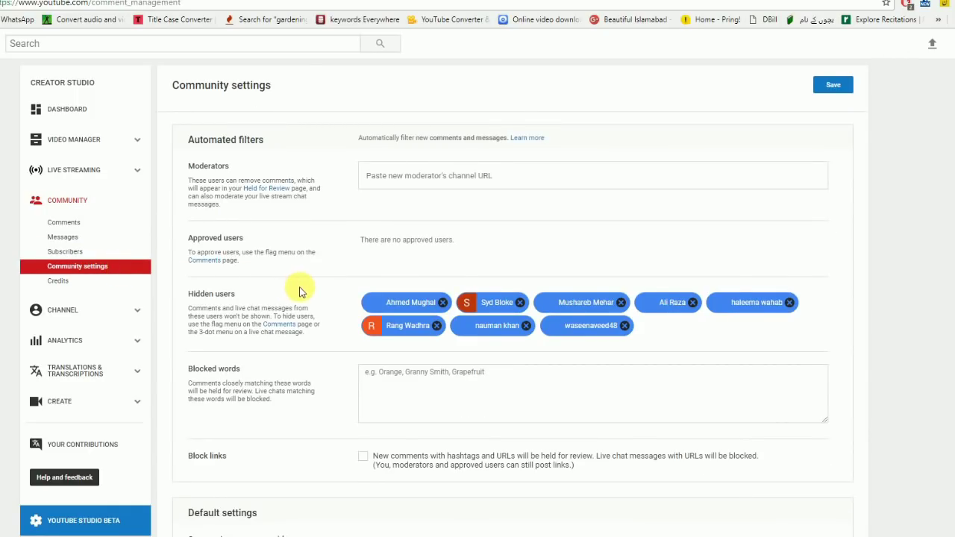
click(83, 318)
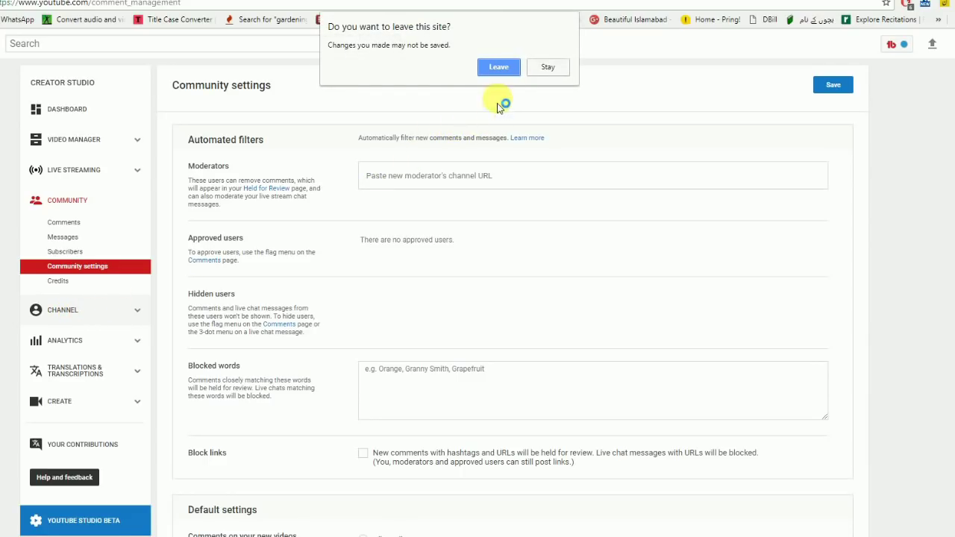
click(551, 68)
click(829, 83)
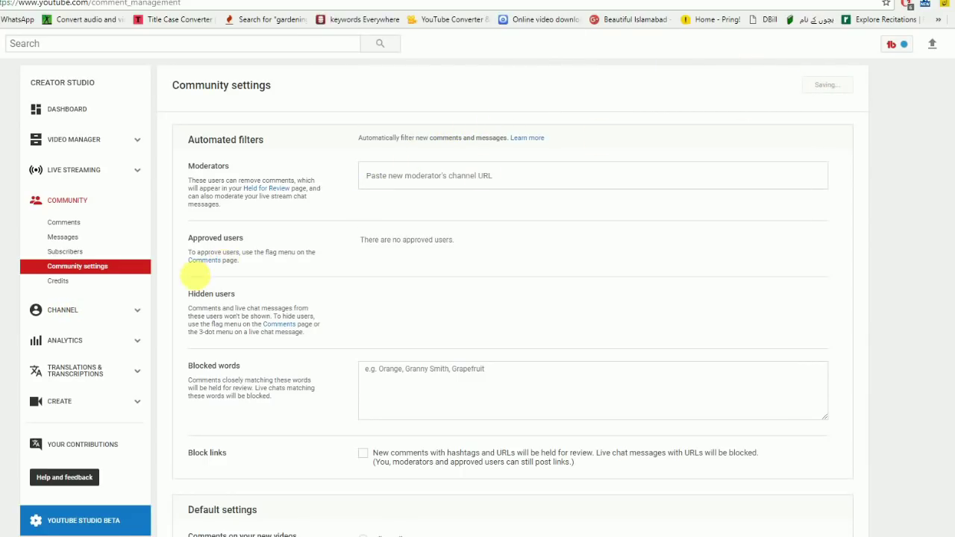
Examine the channel's status and features, including the monetisation feature and its application steps
click(93, 317)
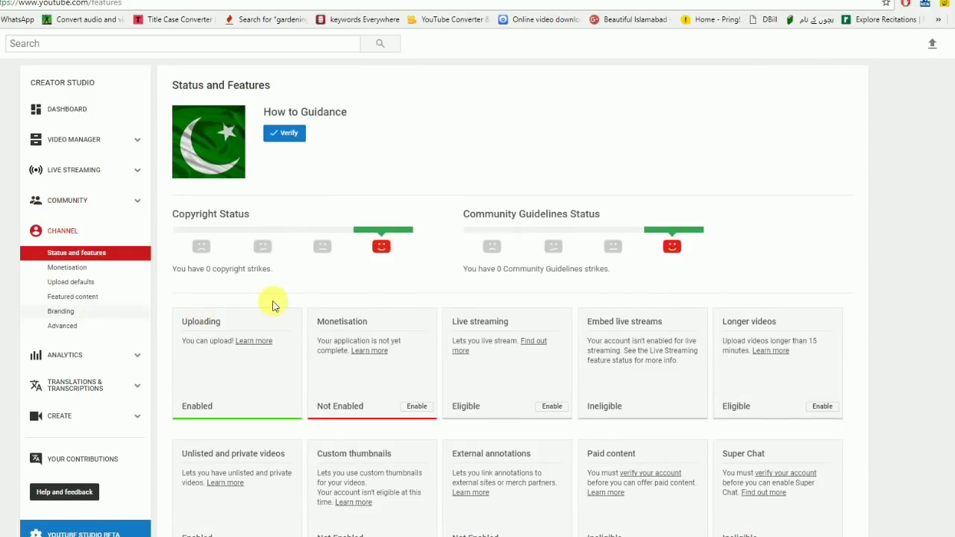
scroll(475, 395, down, 3)
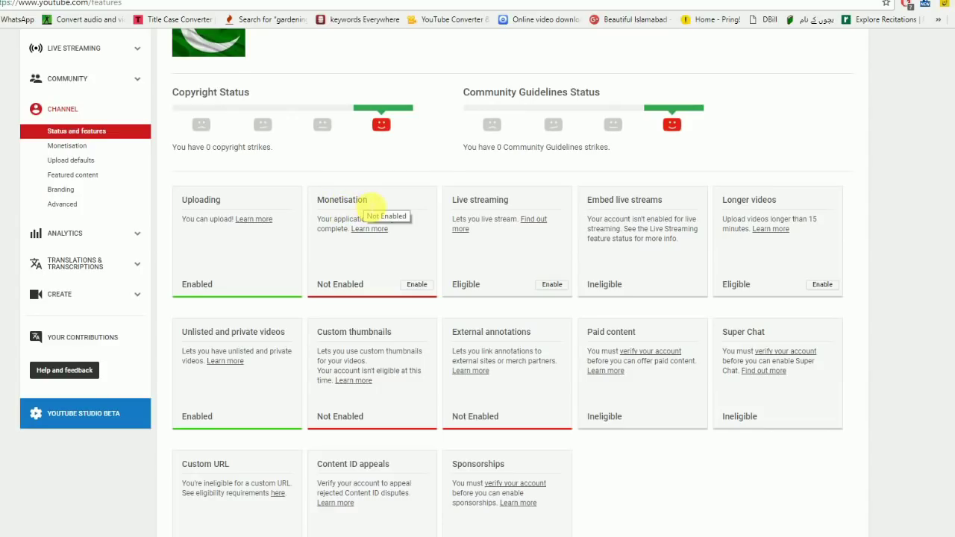
drag(368, 200, 315, 211)
click(420, 288)
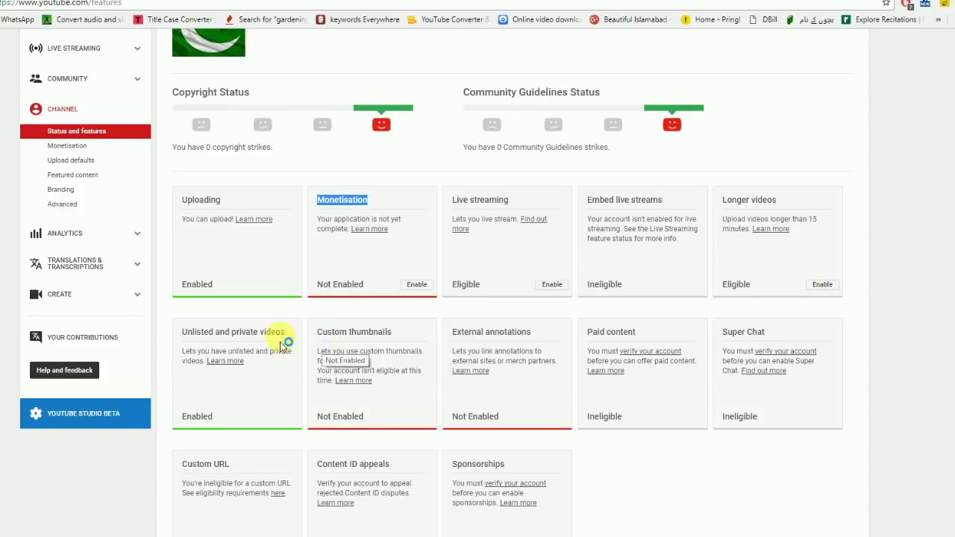
scroll(328, 388, down, 3)
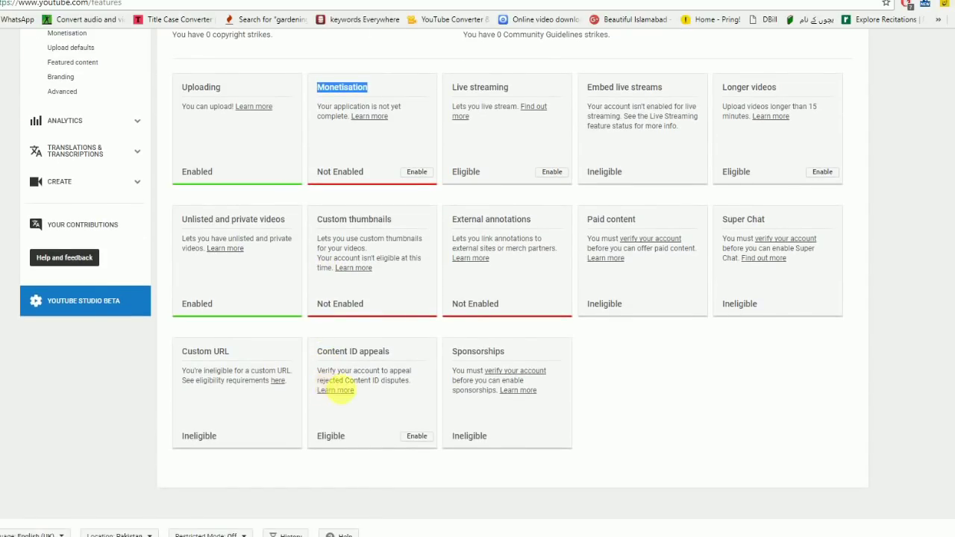
scroll(416, 436, up, 3)
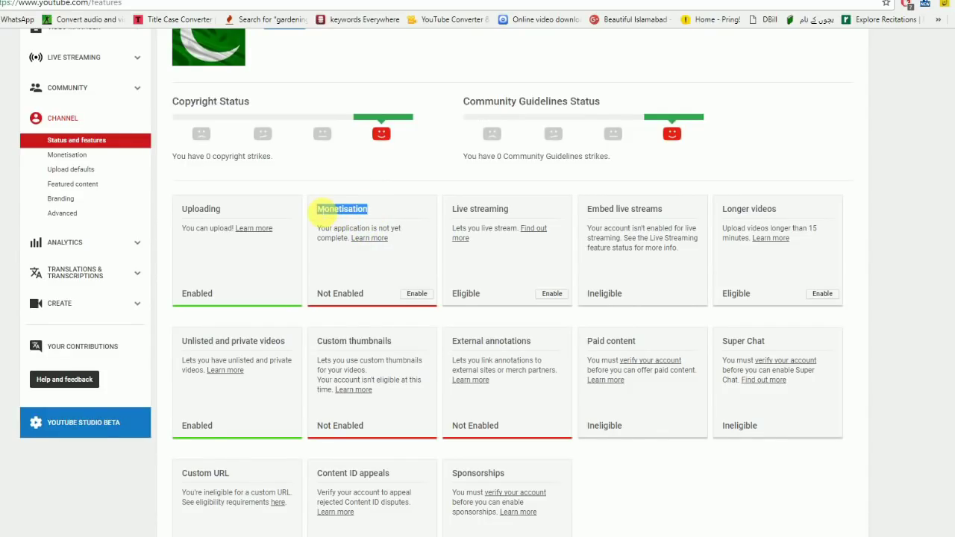
click(401, 217)
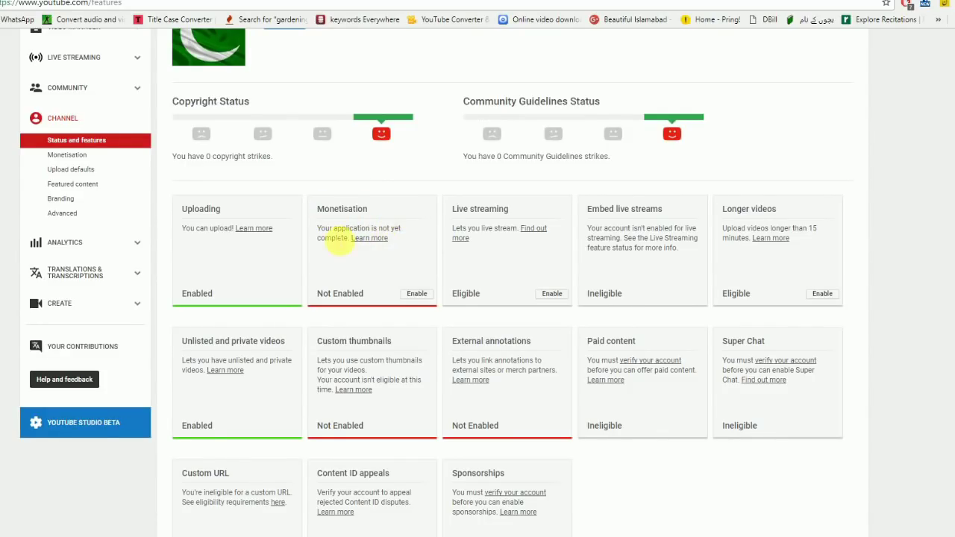
click(67, 155)
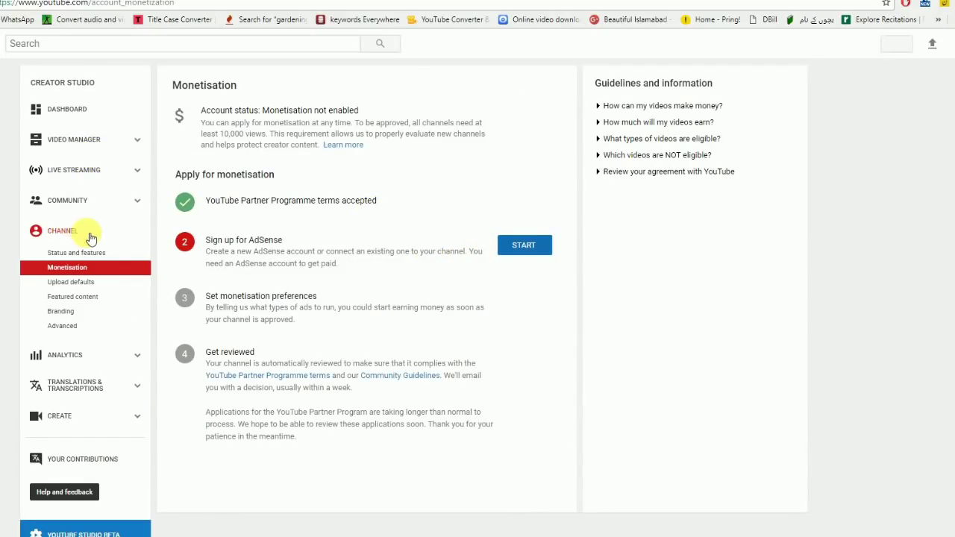
Review the upload defaults for title, description, tags and the available privacy options
click(89, 286)
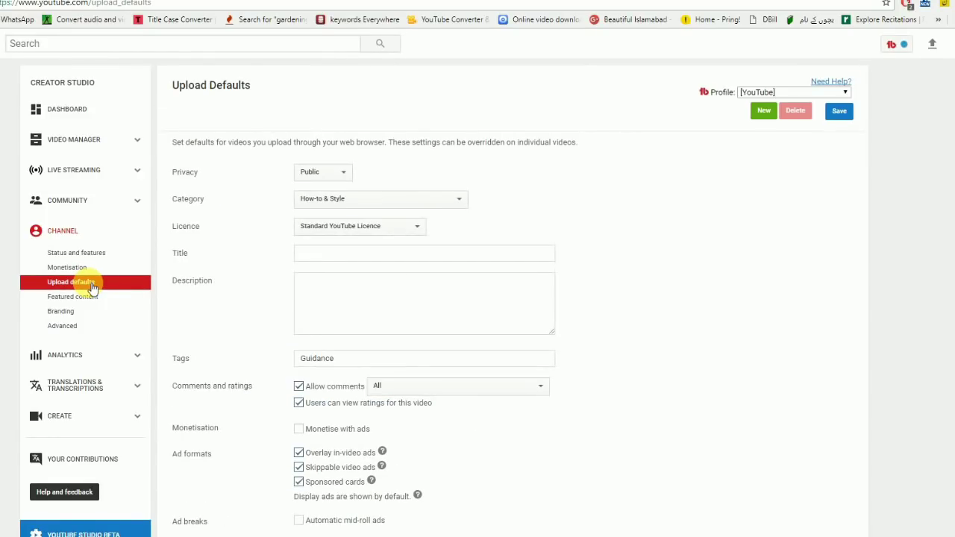
click(366, 255)
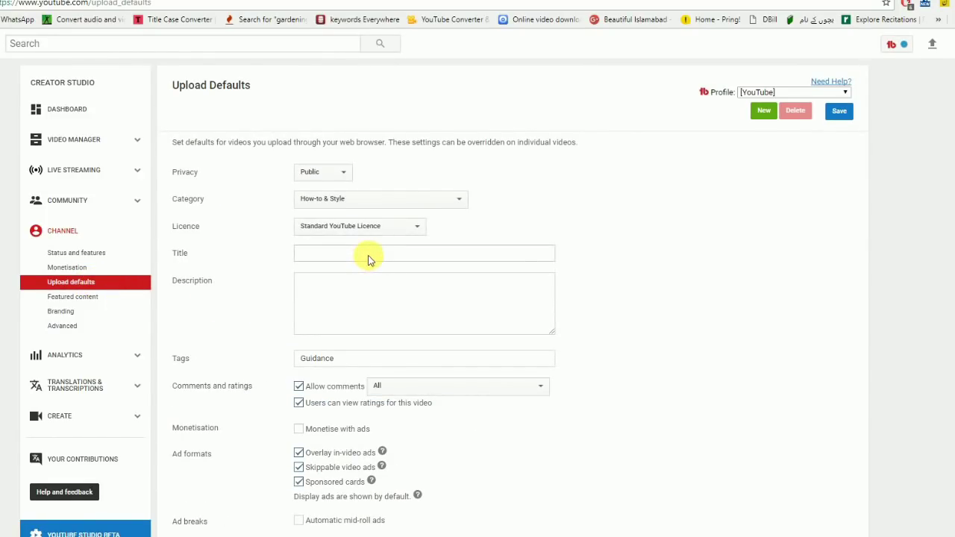
click(360, 291)
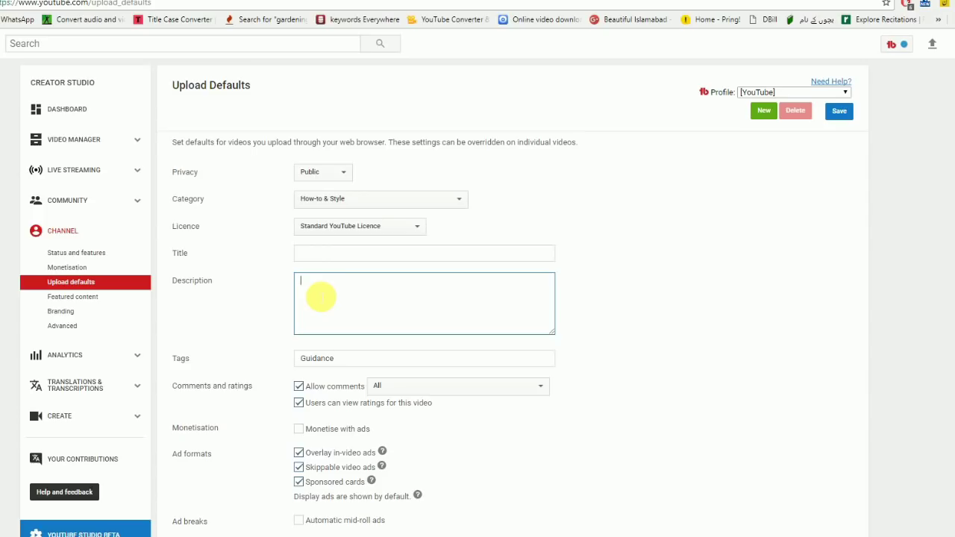
click(328, 297)
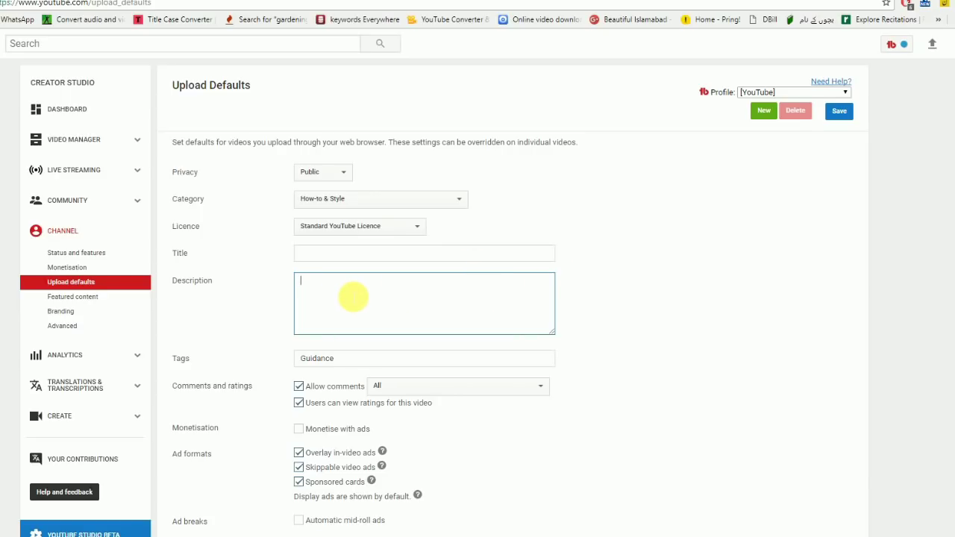
click(317, 258)
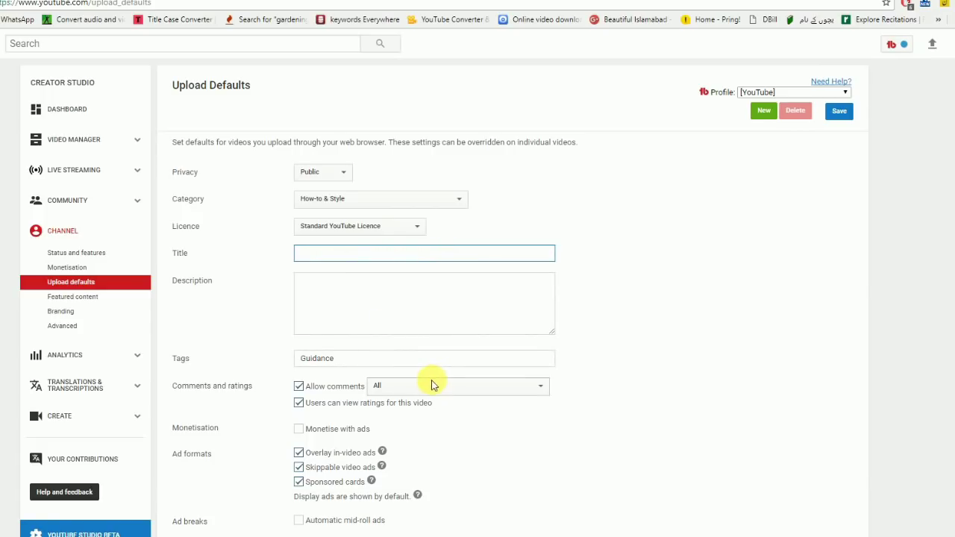
click(348, 358)
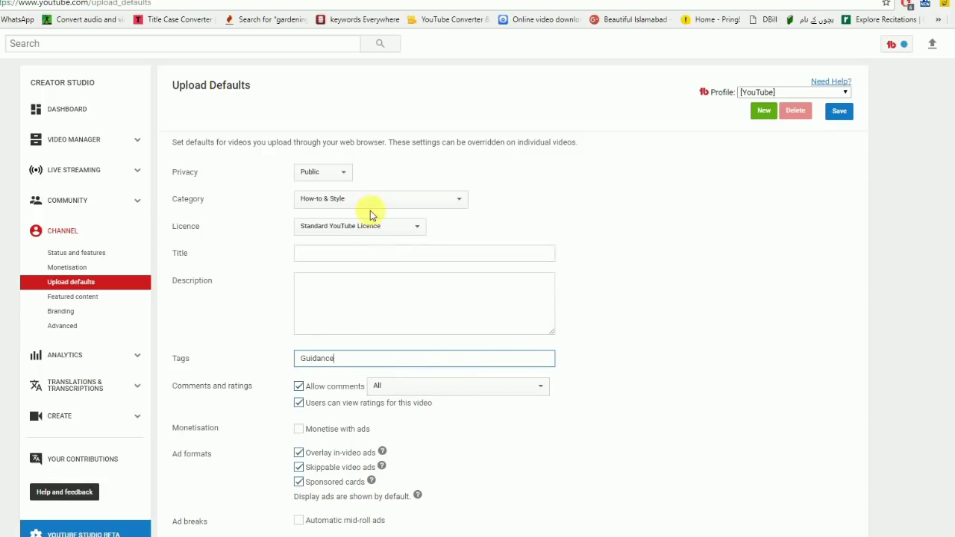
click(348, 176)
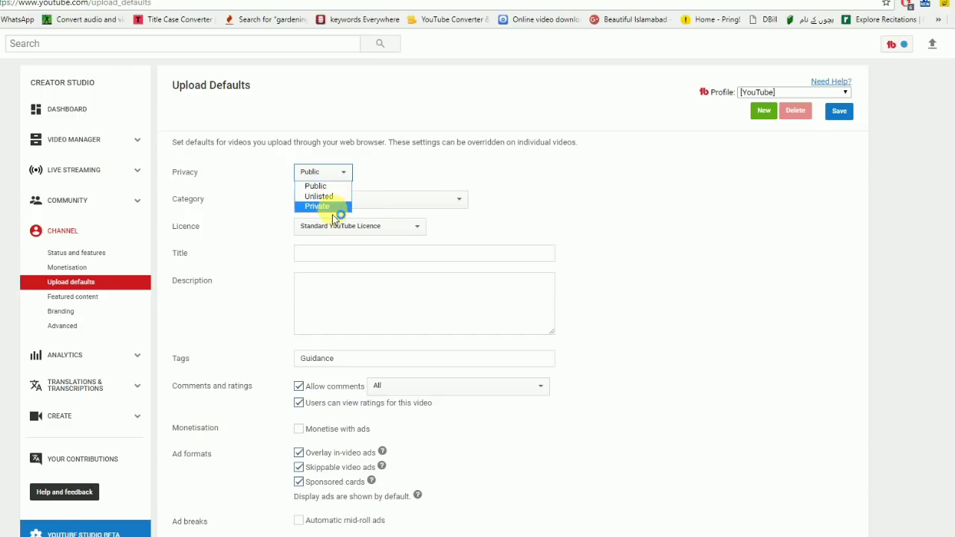
click(402, 174)
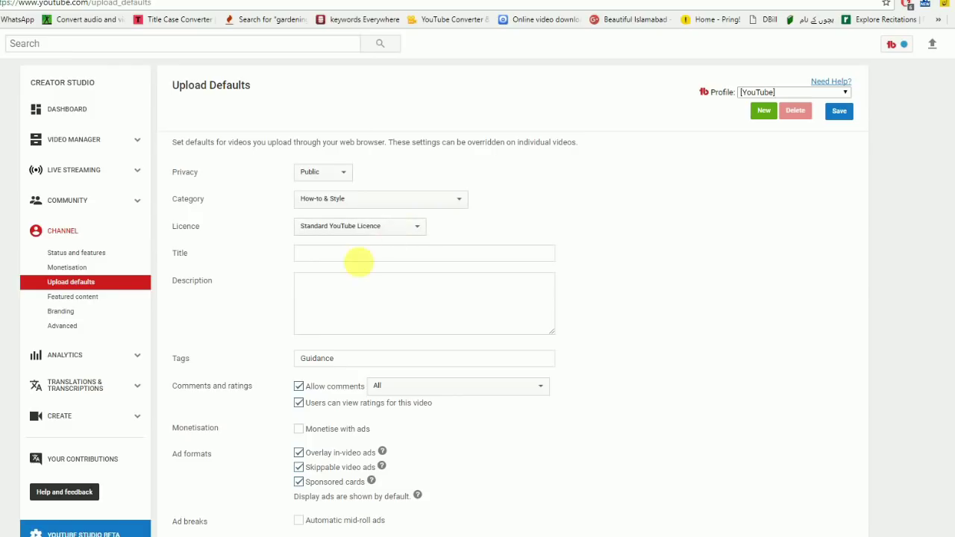
Remove the current channel ad from the featured content and set the End OF Time video as the new one
click(85, 300)
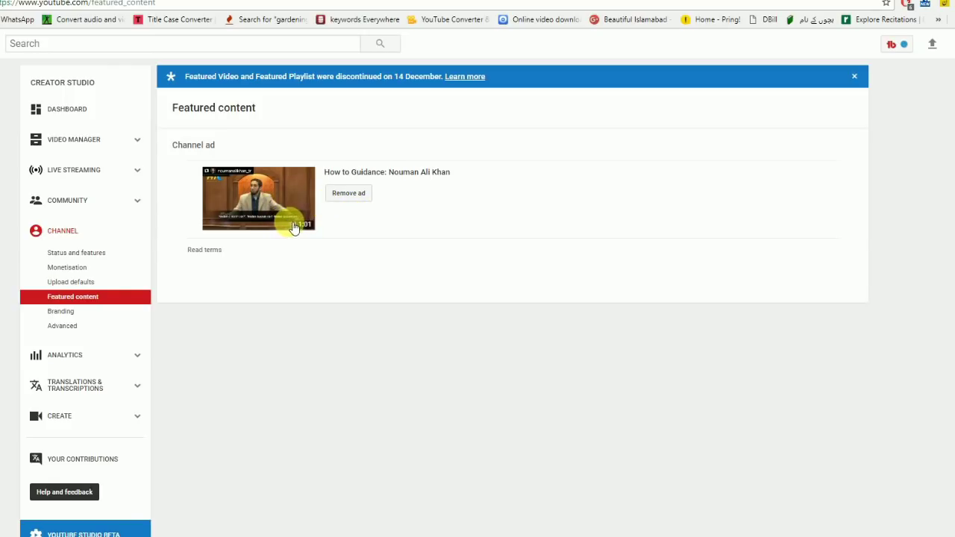
click(355, 198)
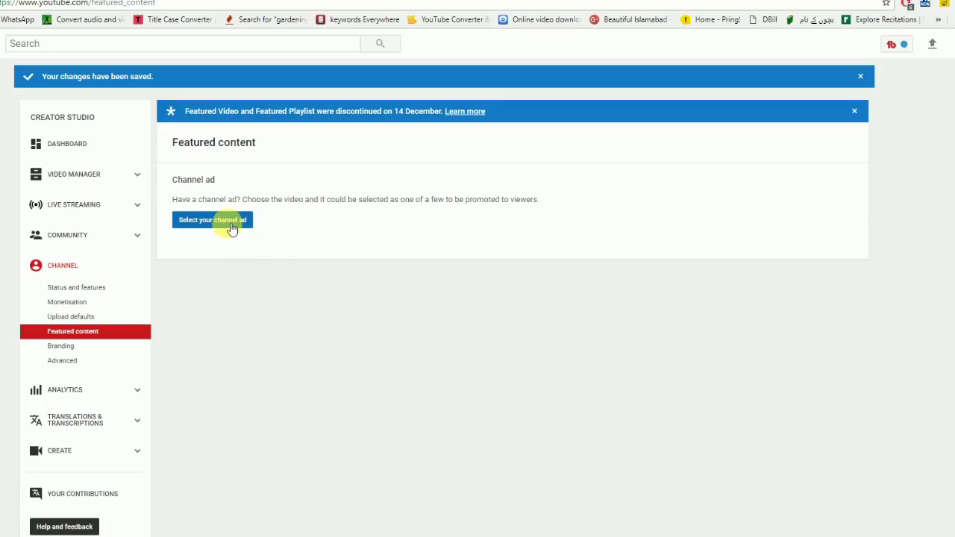
click(232, 227)
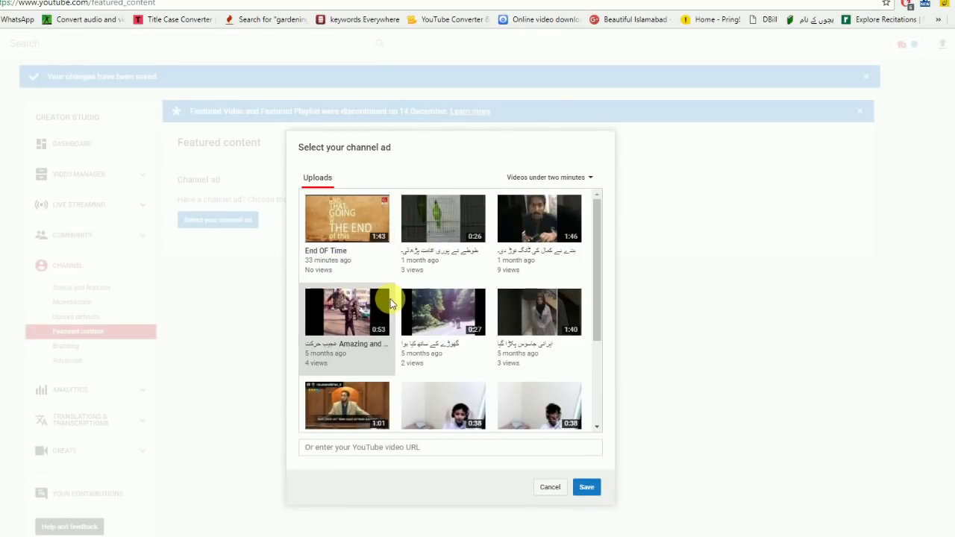
click(356, 230)
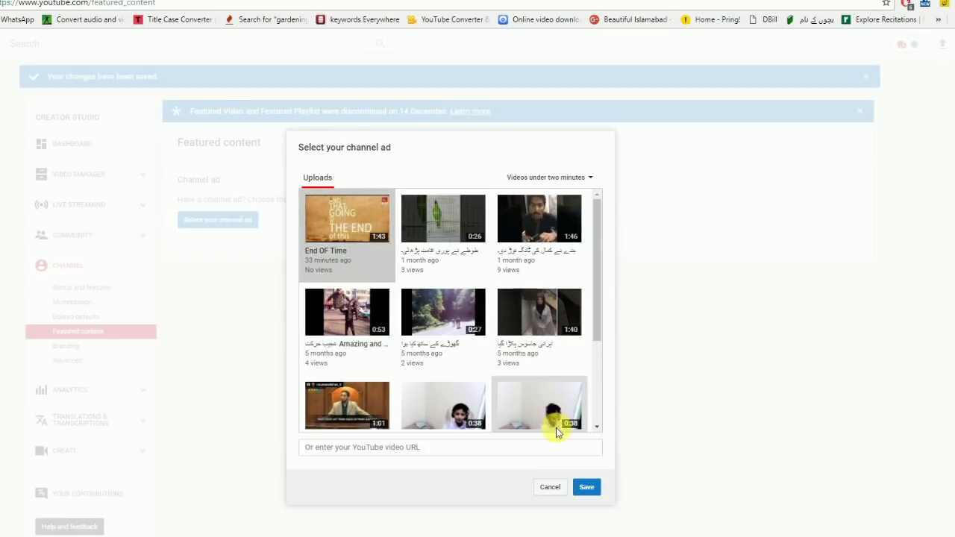
click(588, 487)
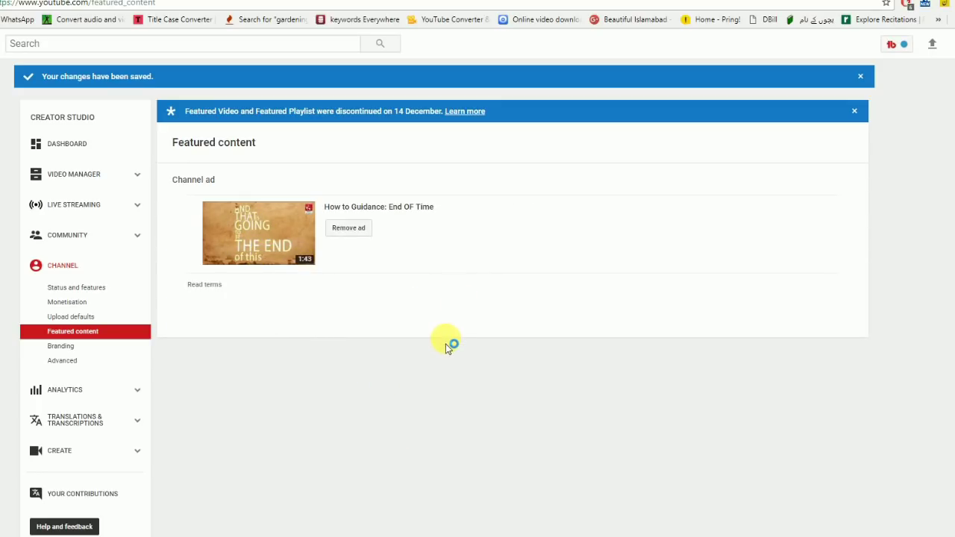
Open the channel's branding settings, and play Nukta Guidance's "how to earn money from youtube Part 1" in a separate tab, pausing once its watermark shows
click(97, 348)
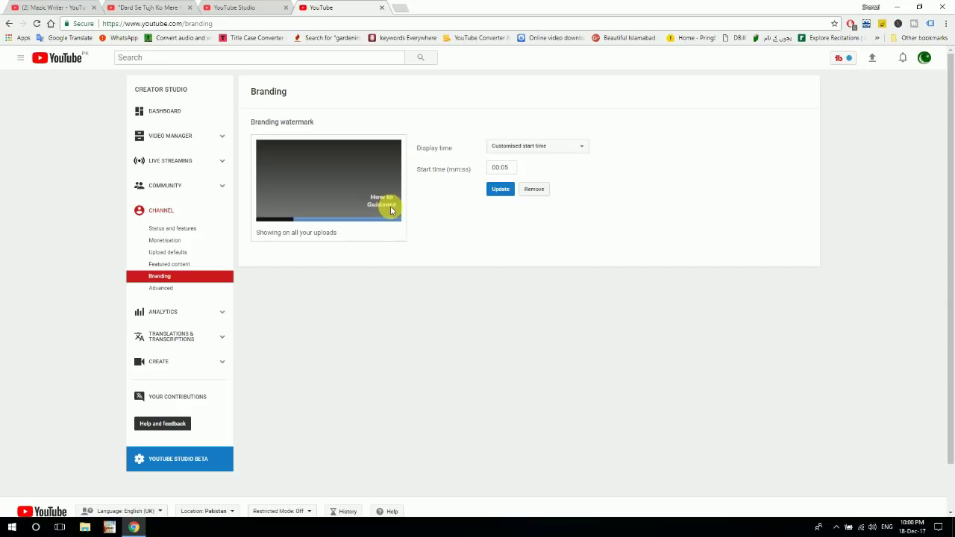
click(298, 38)
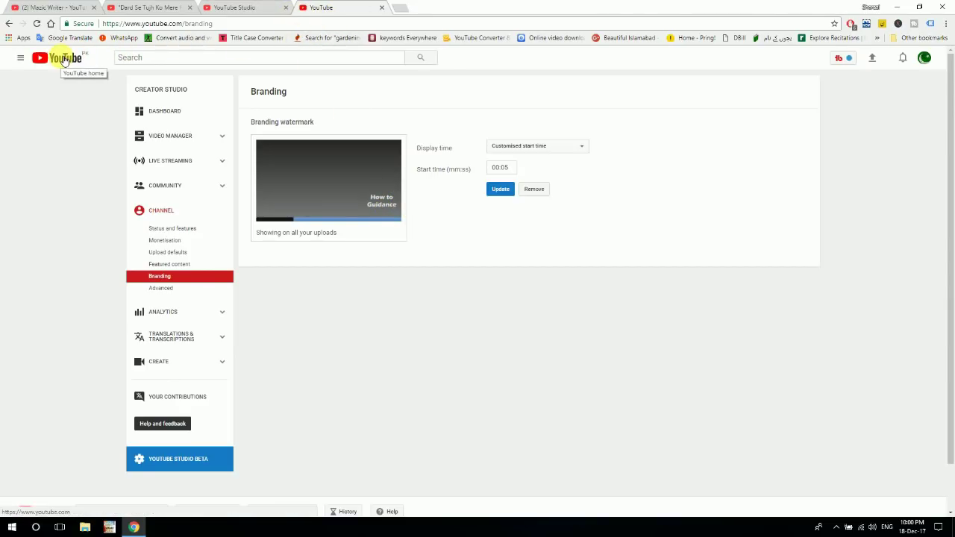
click(26, 61)
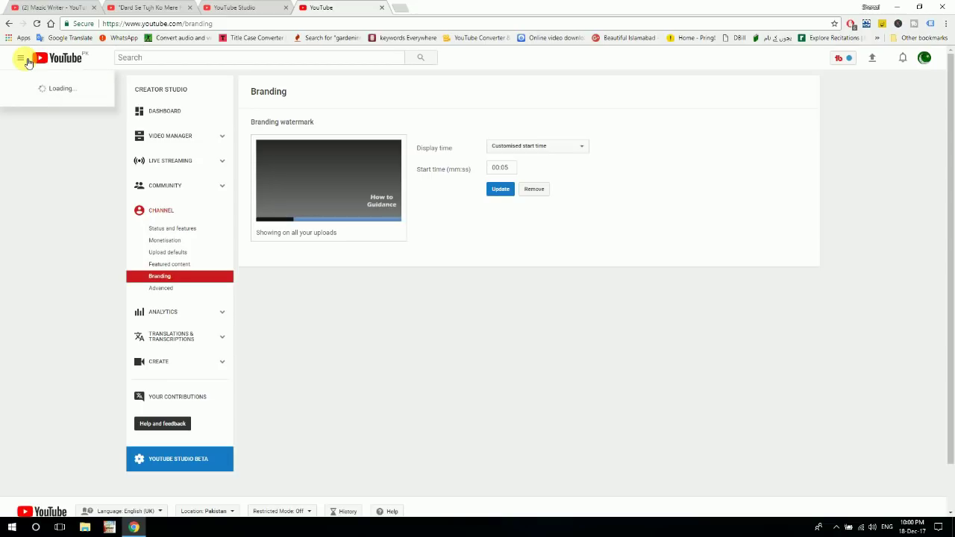
right_click(68, 100)
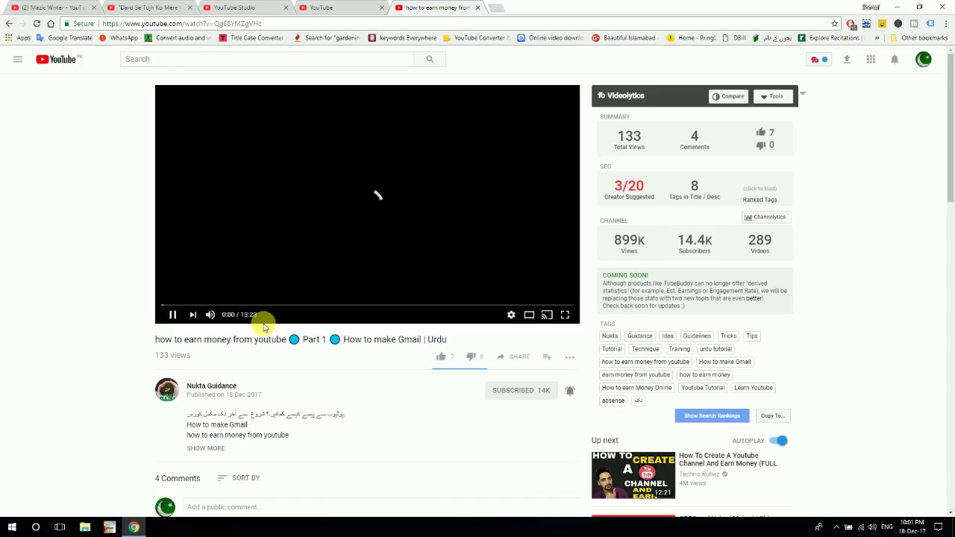
click(804, 92)
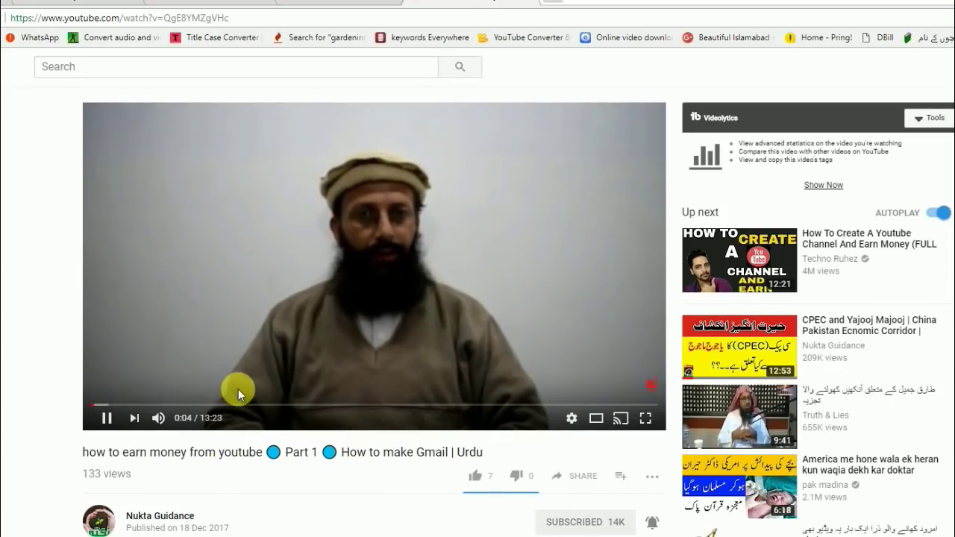
click(109, 419)
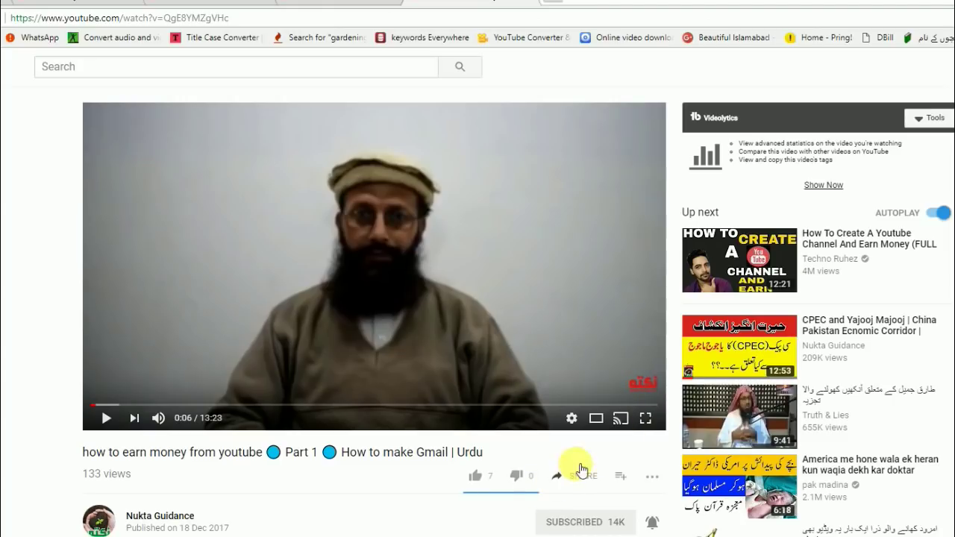
Compare the branding watermark preview and start time with the watermark and its subscribe pop-up on the paused Nukta Guidance video
click(331, 3)
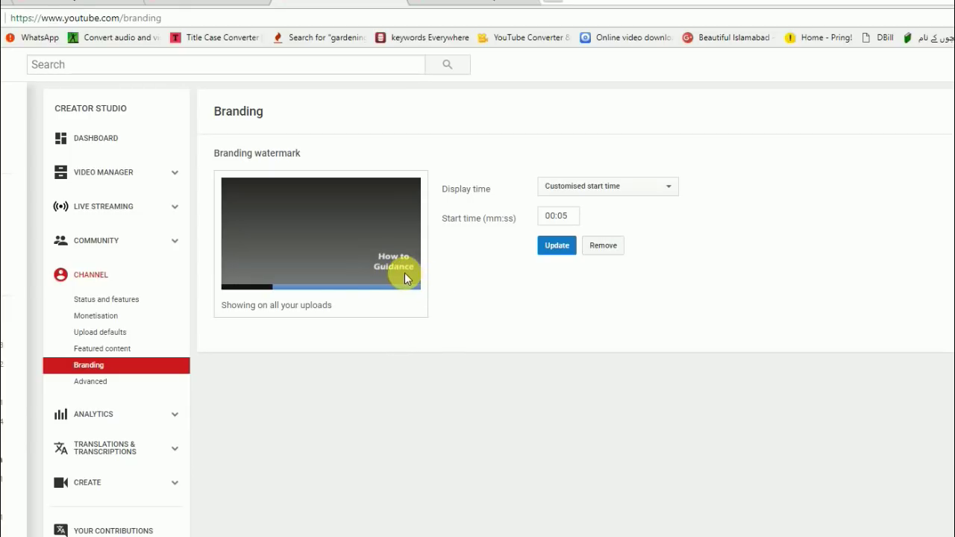
click(470, 3)
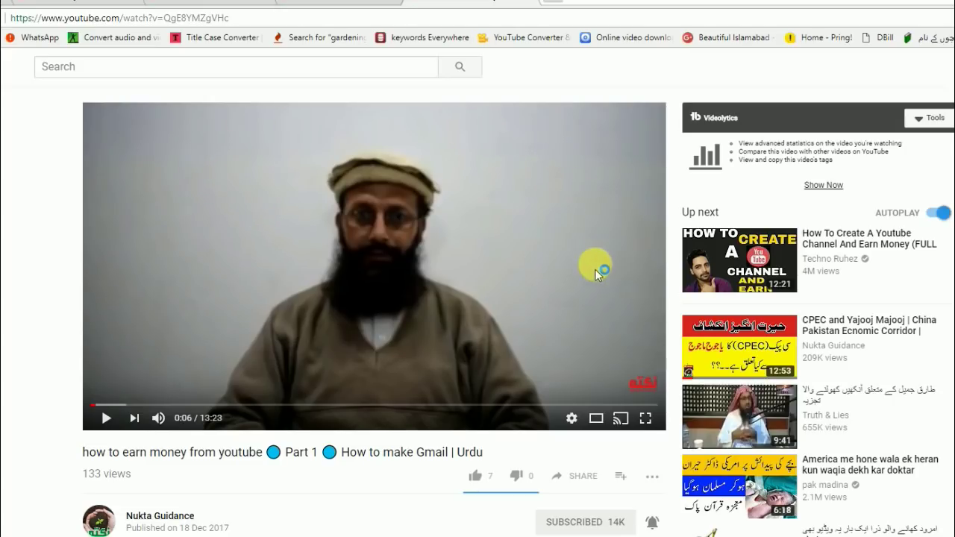
mouse_move(646, 384)
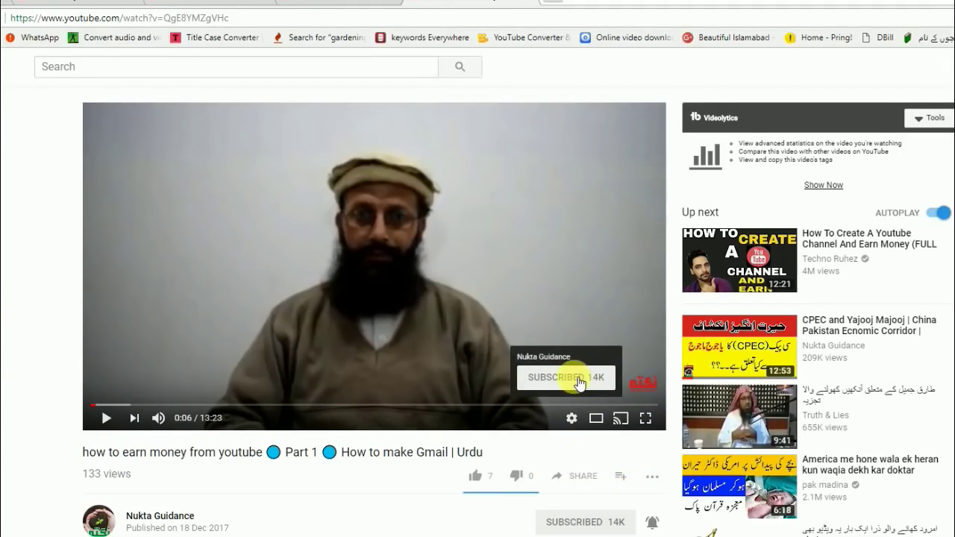
click(339, 3)
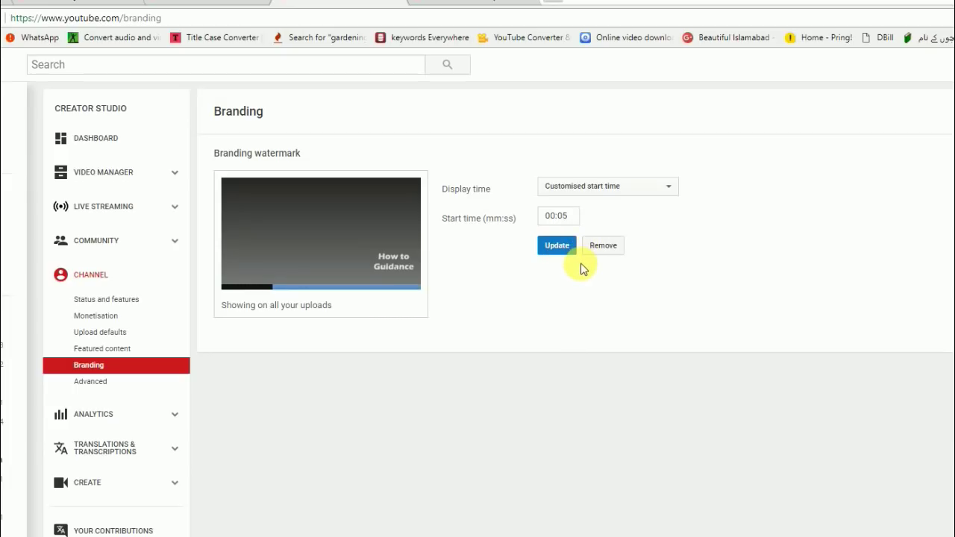
click(462, 2)
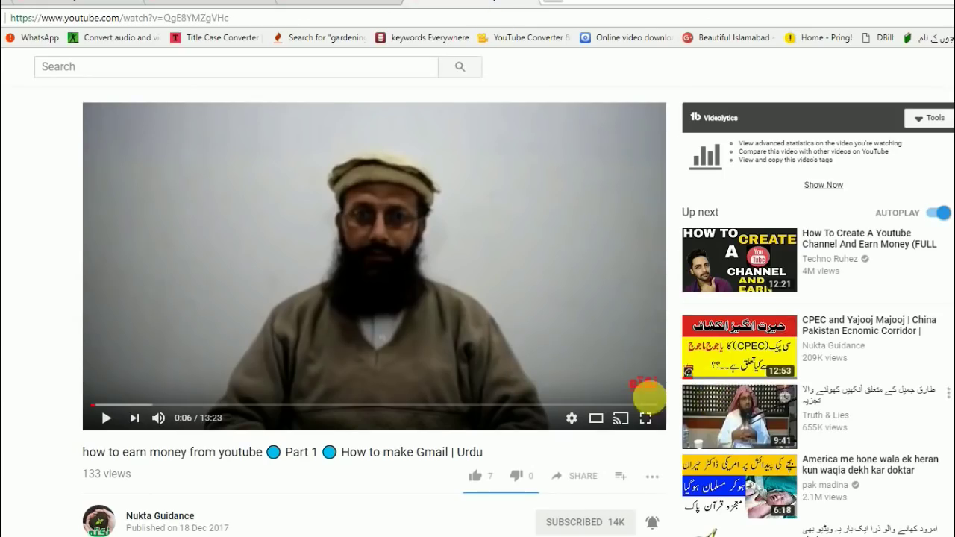
click(346, 2)
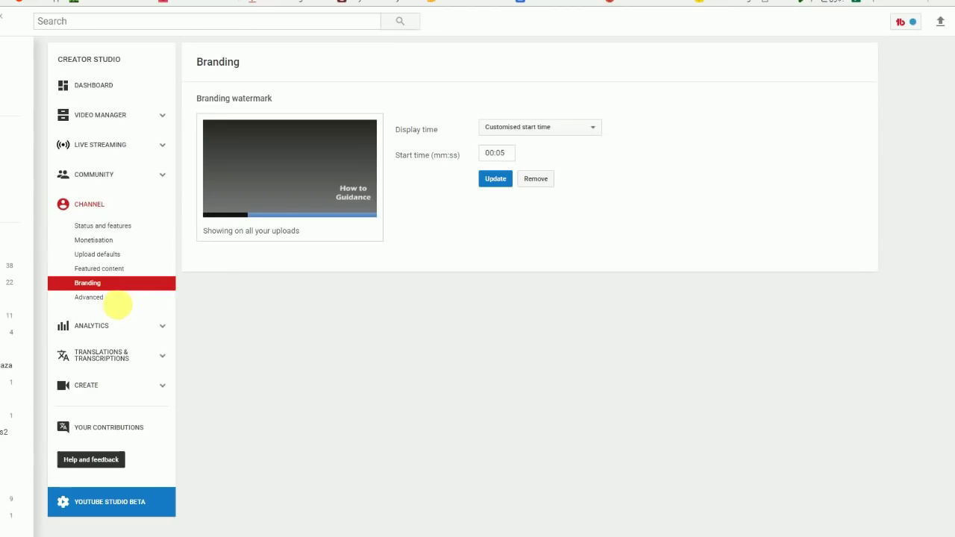
Review the country selection and channel keywords in the channel's advanced settings
click(108, 383)
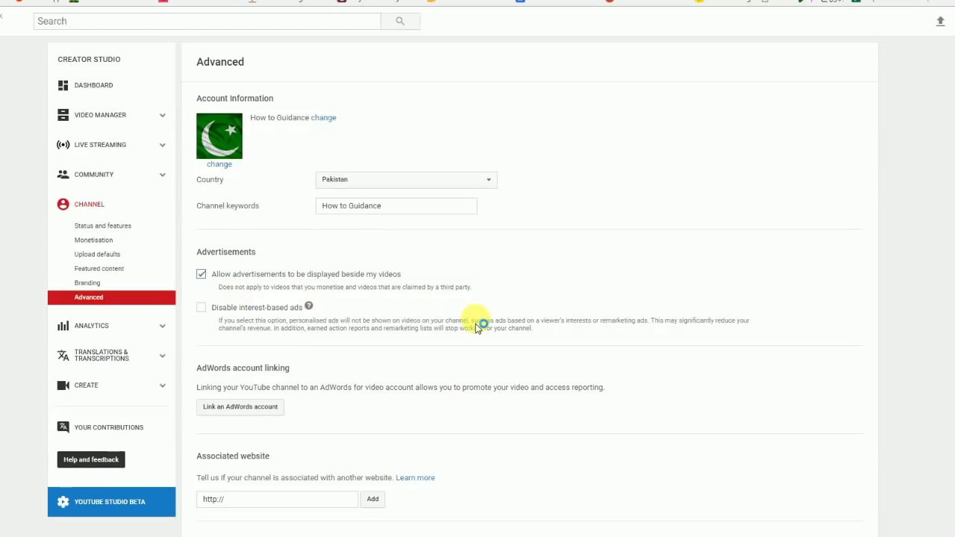
click(458, 185)
click(458, 184)
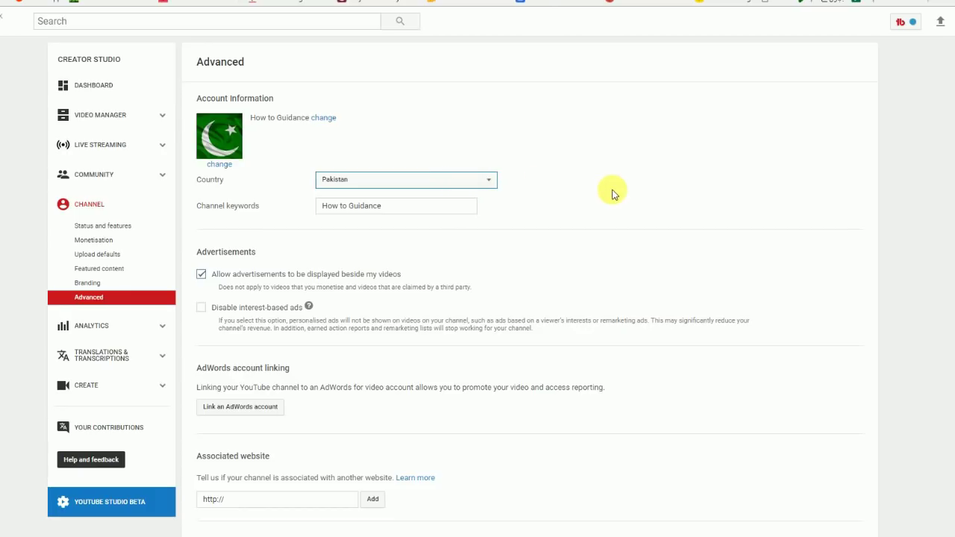
click(590, 202)
drag(432, 214, 306, 215)
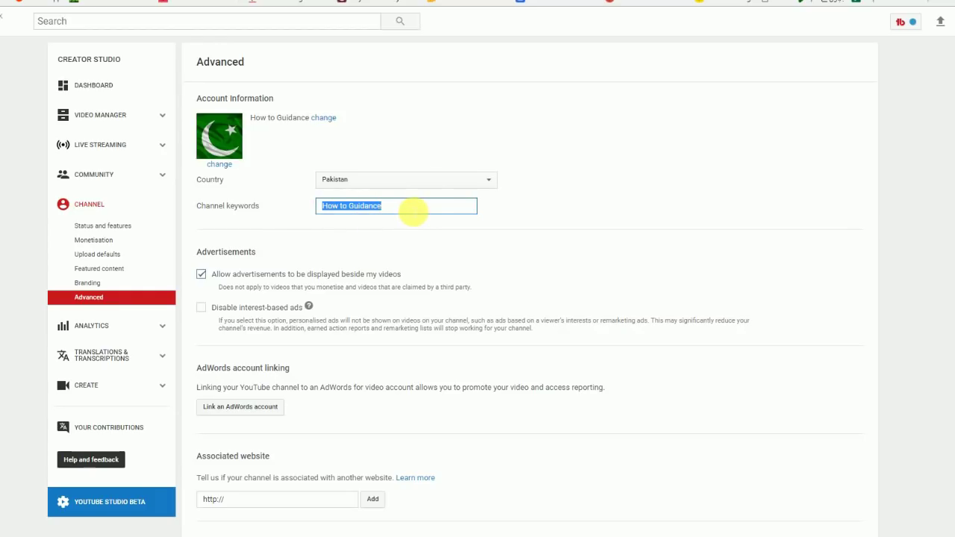
click(413, 213)
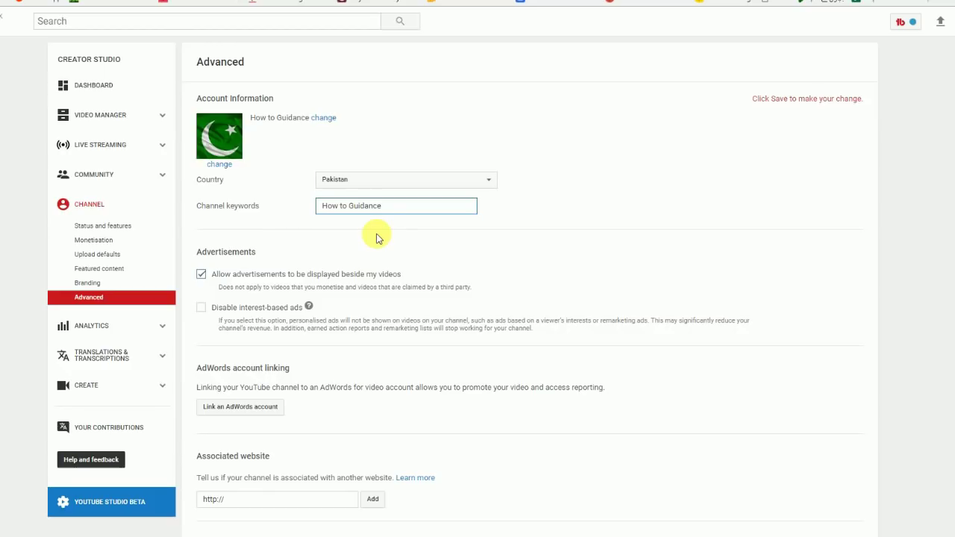
double_click(387, 210)
click(388, 211)
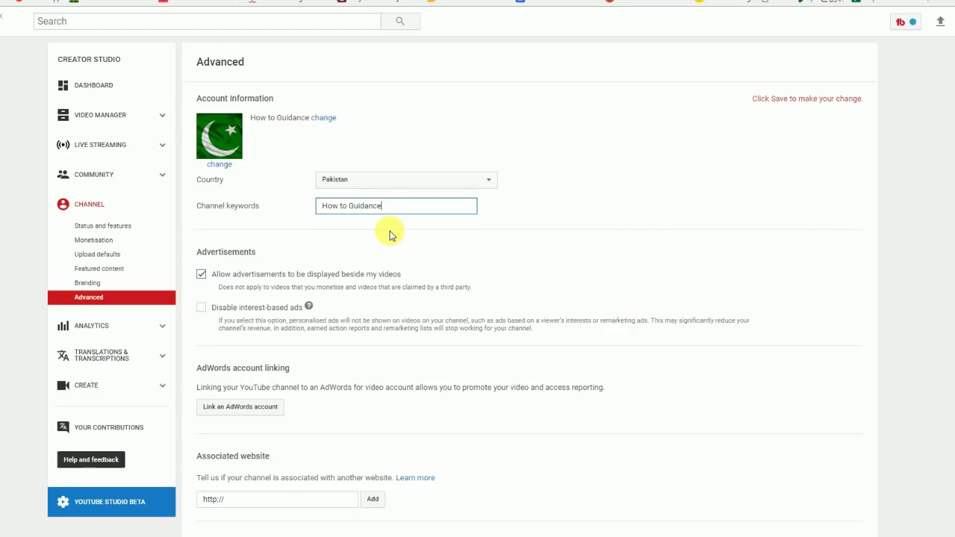
Review the advertisement, AdWords linking, associated website, channel recommendation and subscriber count options in the advanced settings
scroll(375, 309, down, 2)
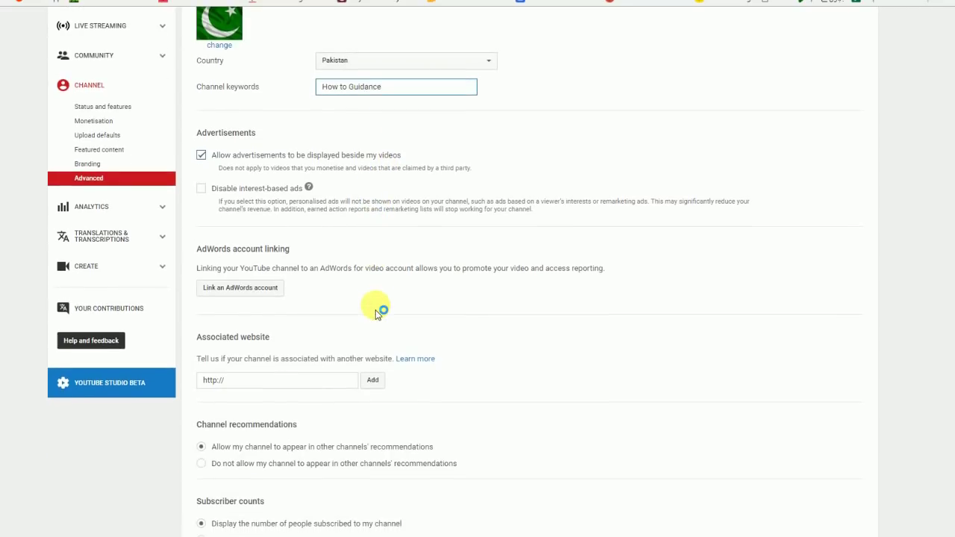
scroll(375, 310, down, 3)
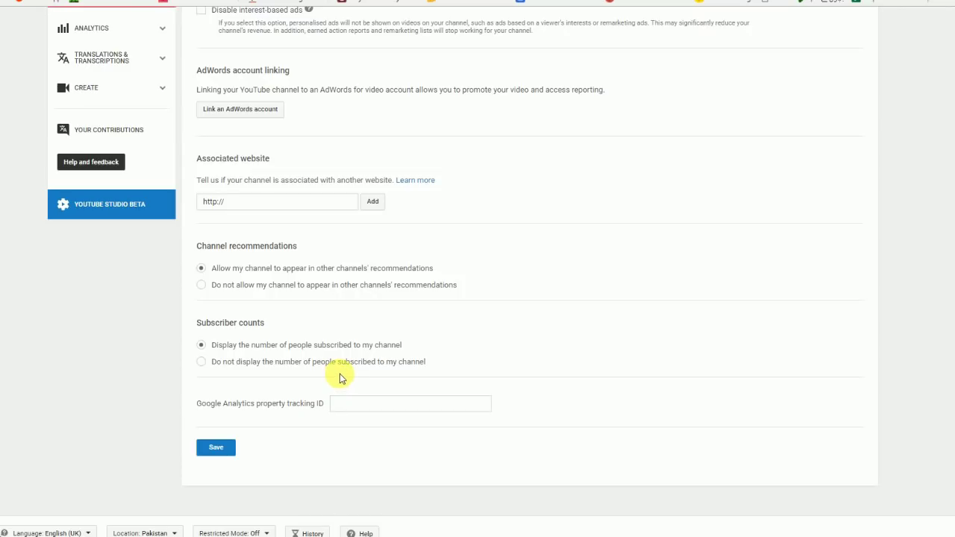
scroll(339, 376, up, 5)
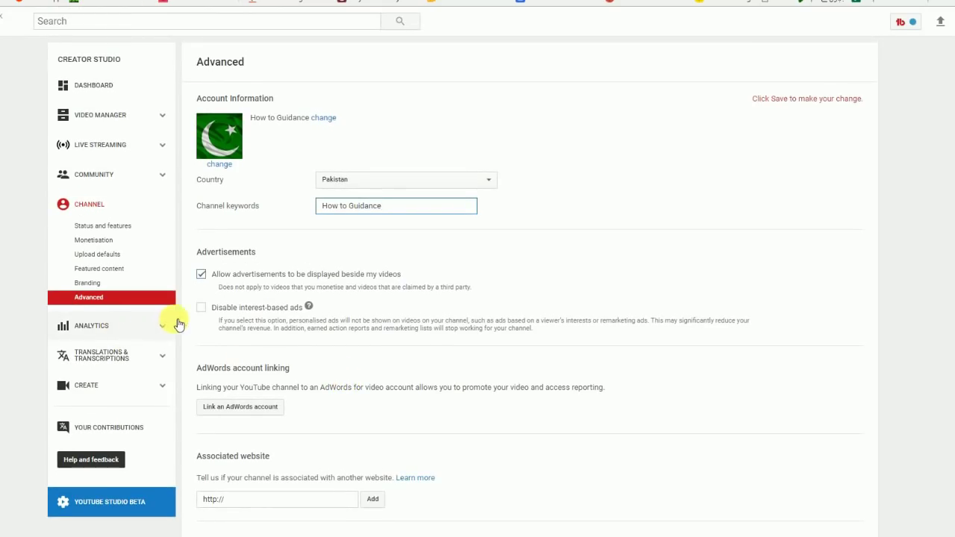
Examine the channel's analytics overview, including watch time, views, estimated revenue, top videos, geographies, gender and traffic sources
click(124, 334)
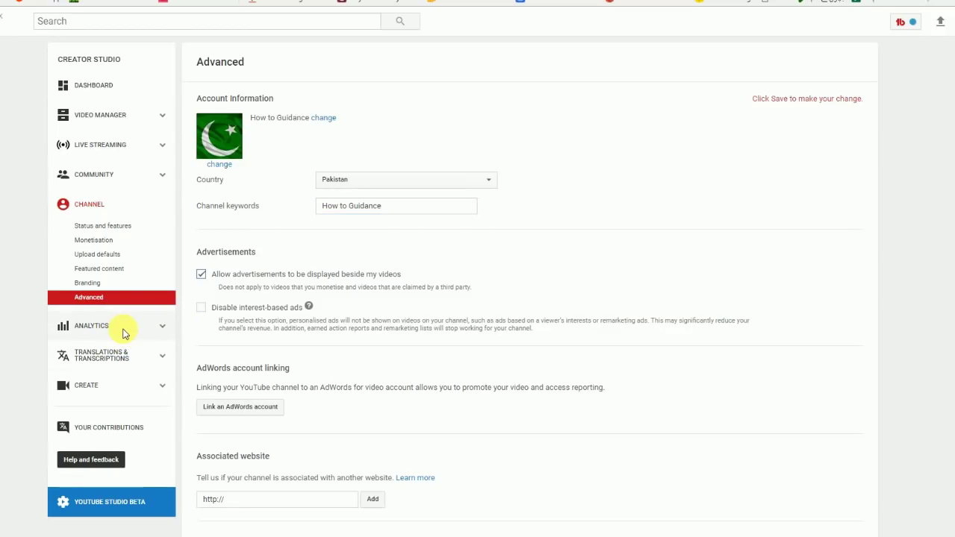
click(124, 338)
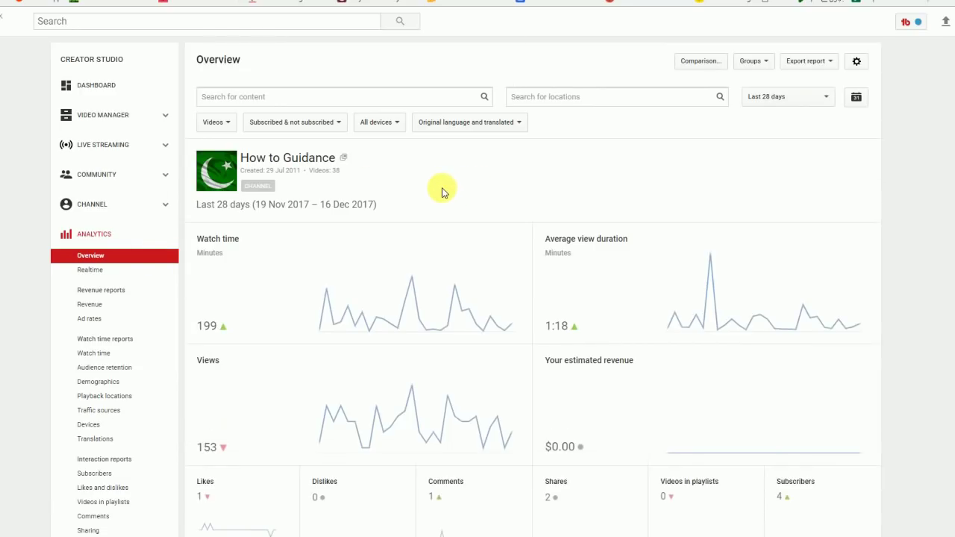
mouse_move(401, 291)
scroll(401, 292, down, 1)
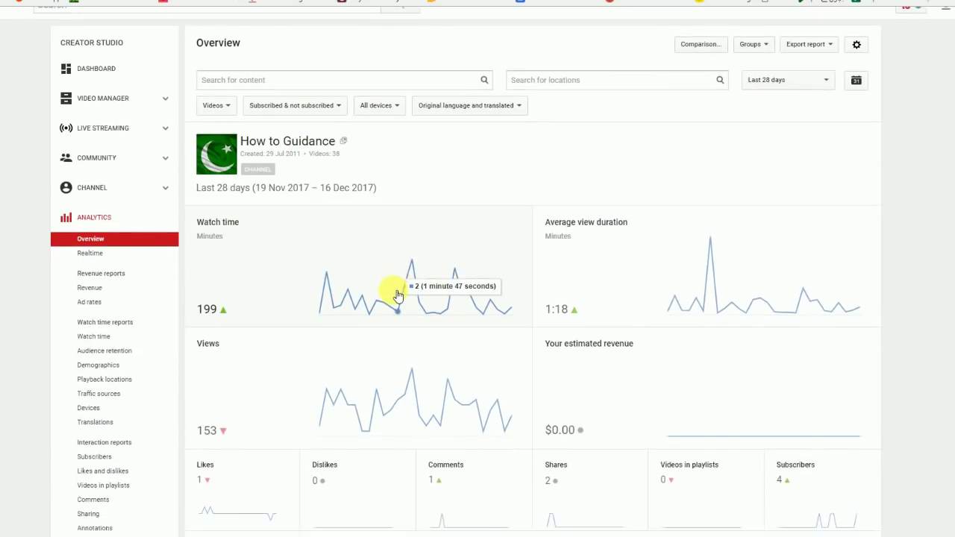
scroll(396, 295, down, 2)
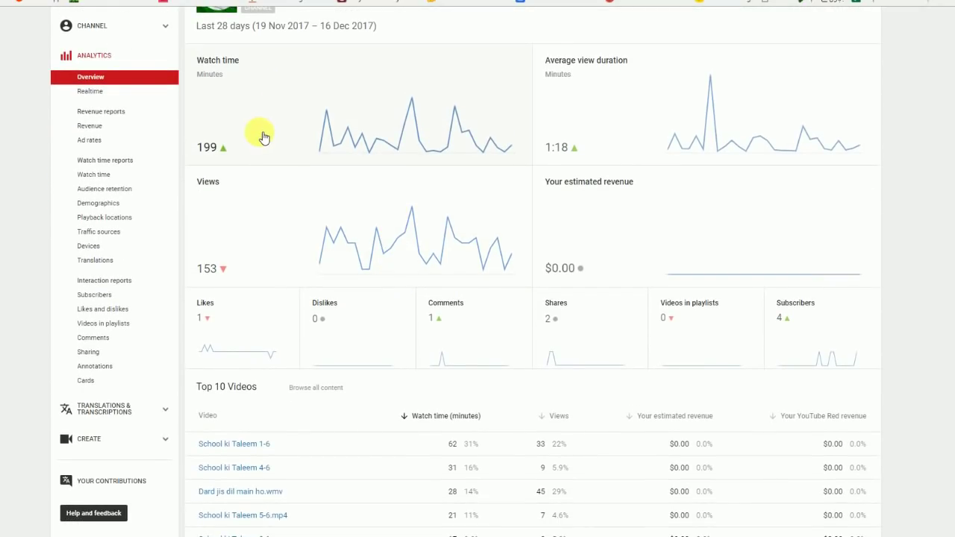
mouse_move(364, 266)
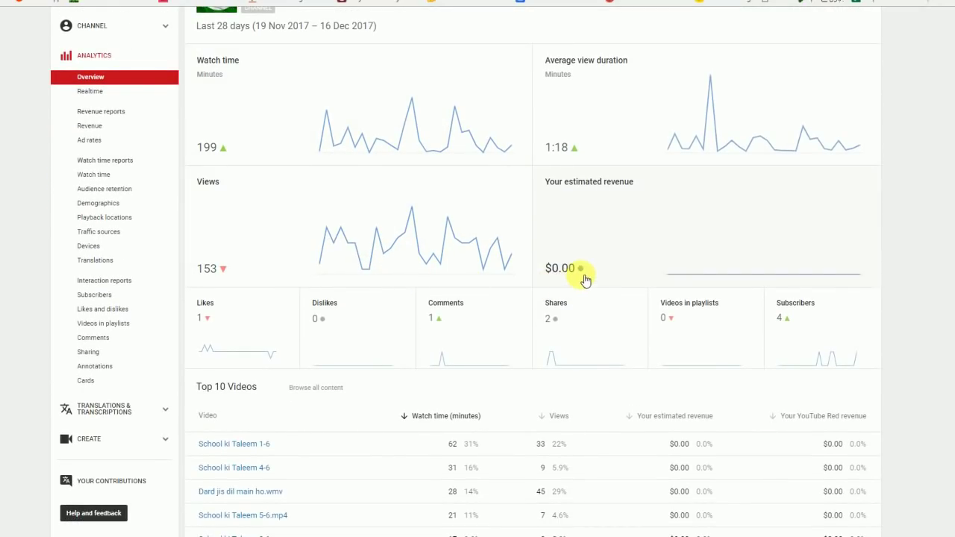
mouse_move(552, 270)
scroll(411, 336, down, 3)
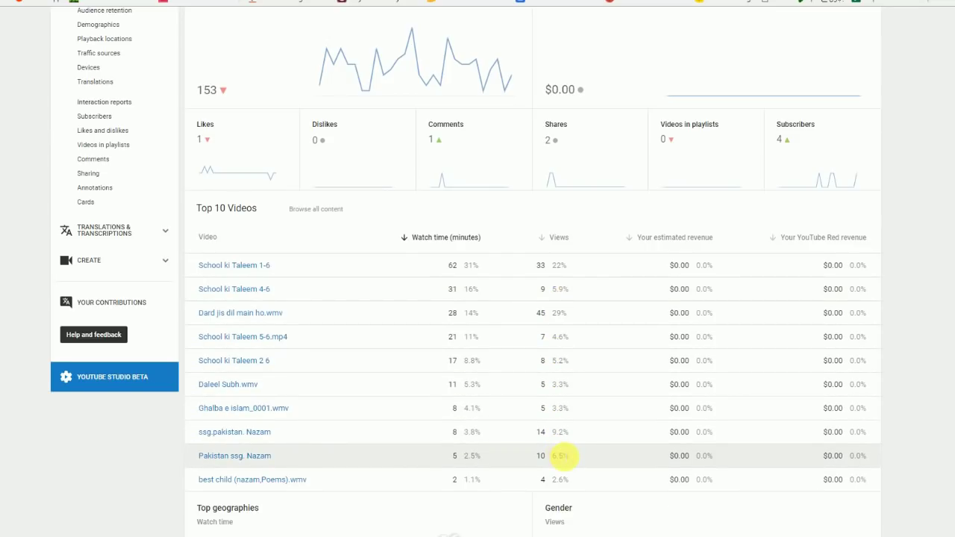
scroll(560, 453, down, 2)
scroll(561, 453, down, 2)
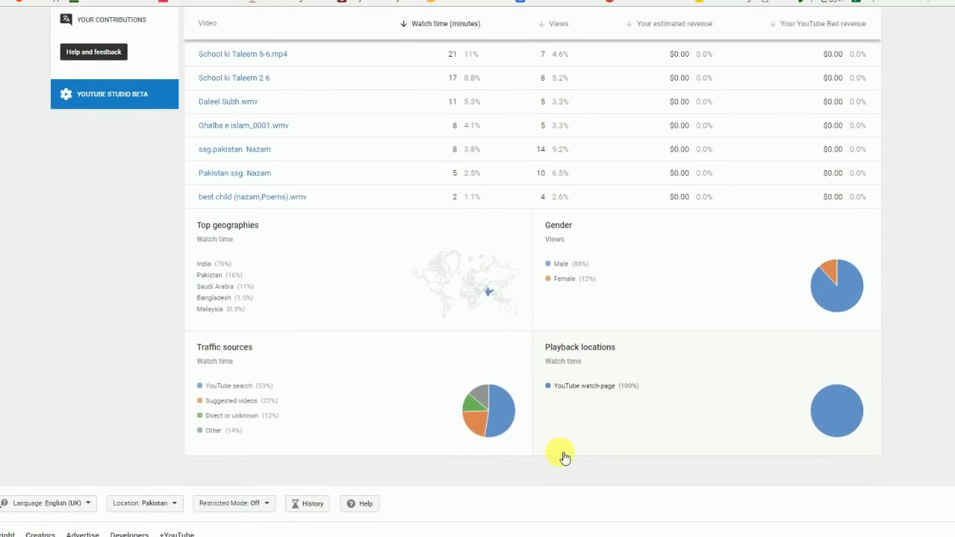
scroll(564, 458, up, 6)
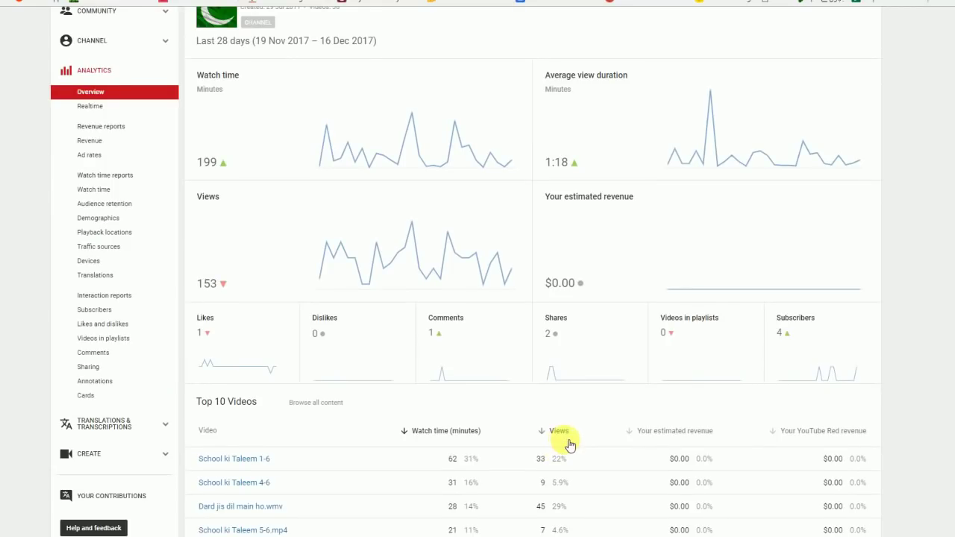
scroll(567, 443, up, 1)
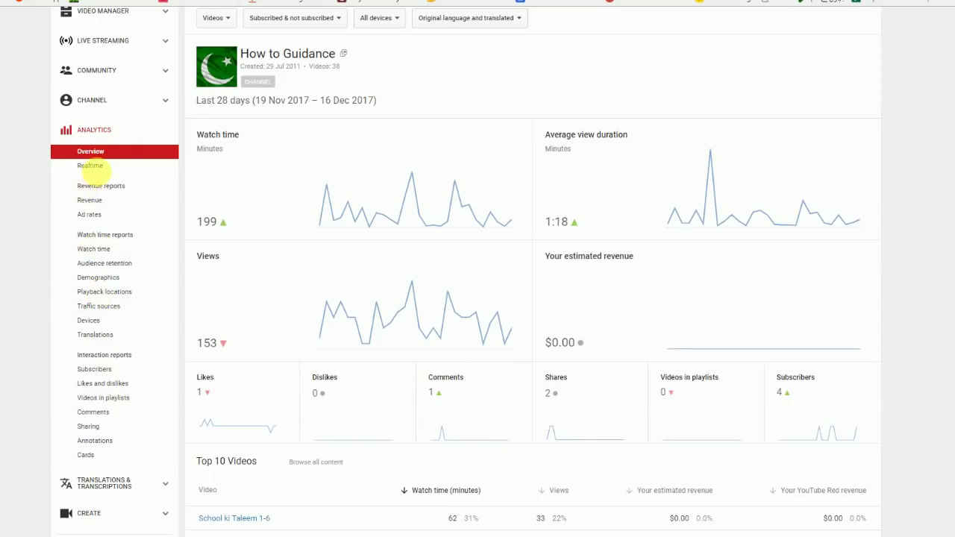
Examine the realtime analytics report with estimated views per video for the last 48 hours and 60 minutes
click(119, 172)
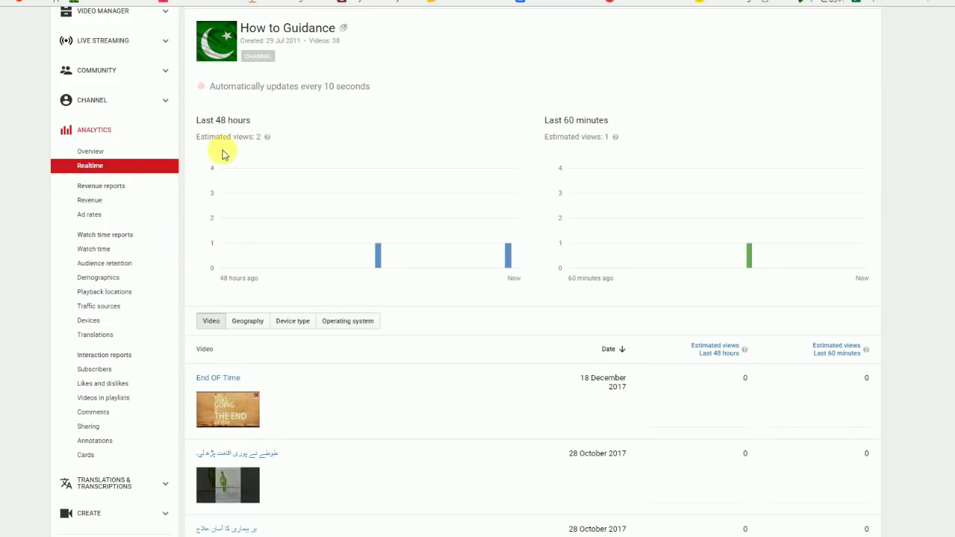
scroll(354, 417, down, 3)
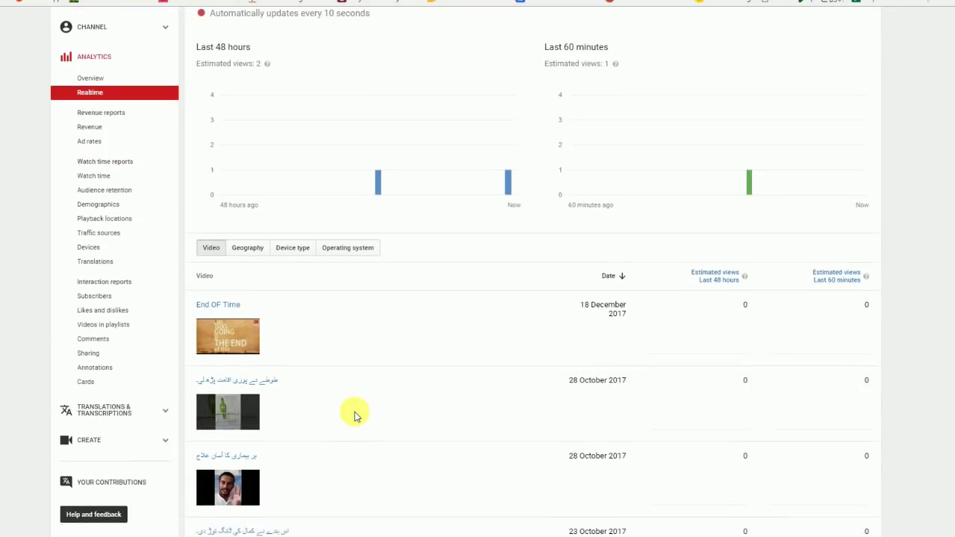
scroll(358, 415, up, 3)
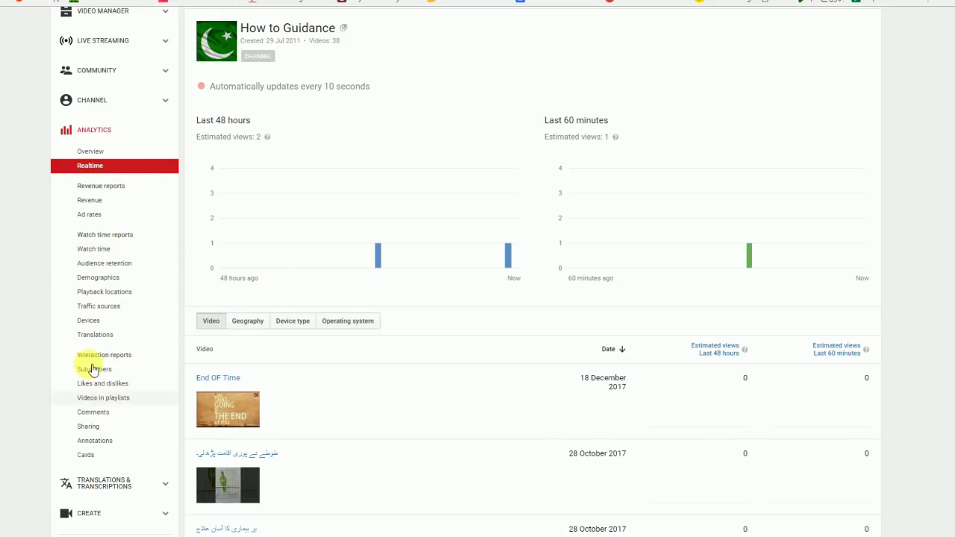
scroll(140, 455, down, 2)
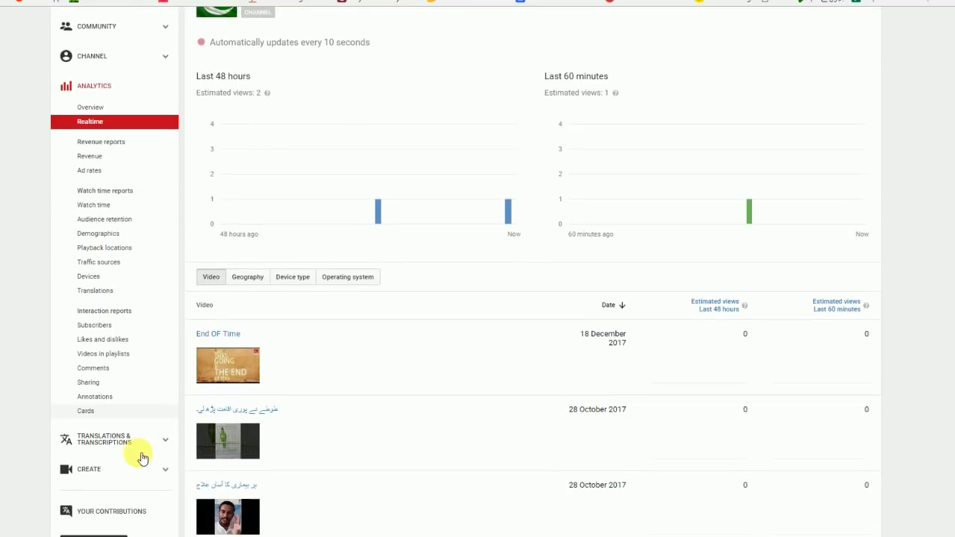
scroll(139, 459, up, 3)
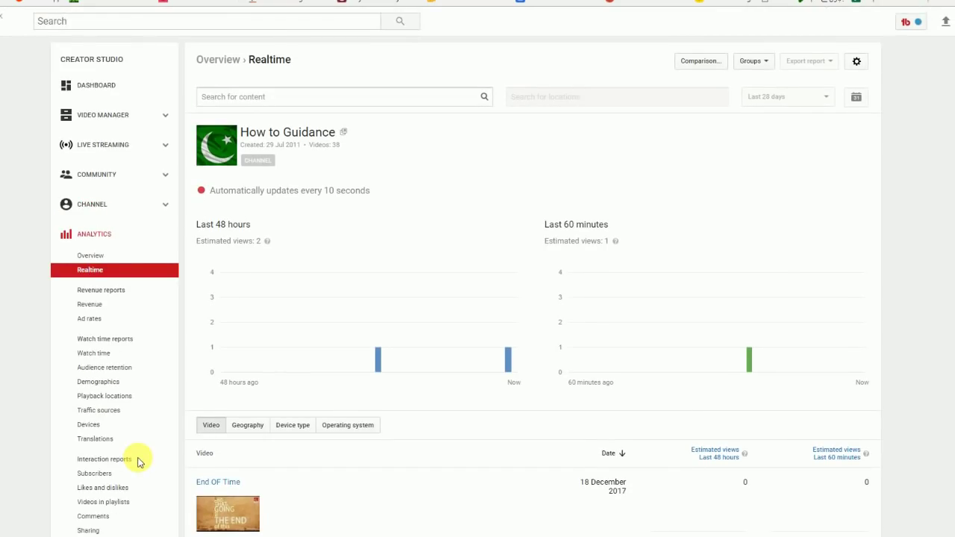